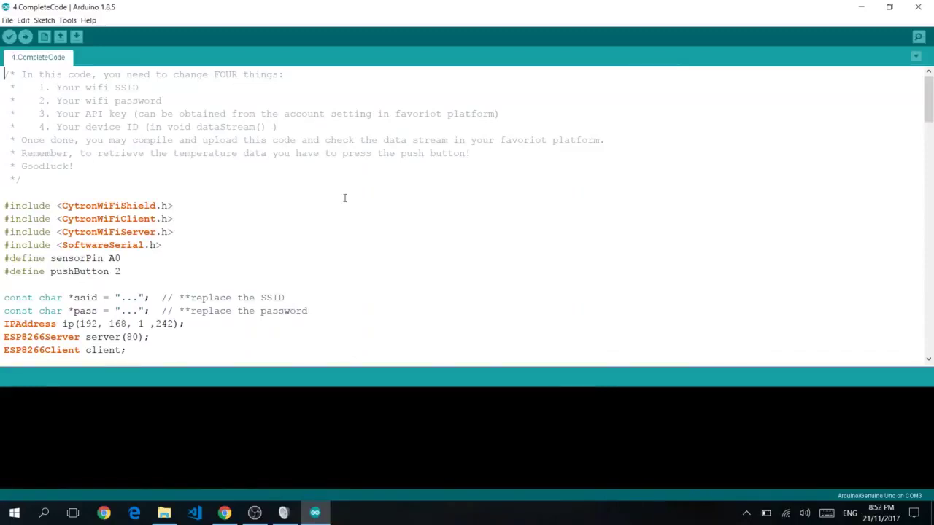
# Scroll the 4.CompleteCode header listing SSID, password, API key and device ID to change
pyautogui.scroll(-1, 219, 207)
# Set the sketch's ssid value to 'mywifi'
pyautogui.scroll(1, 146, 190)
pyautogui.scroll(-1, 84, 153)
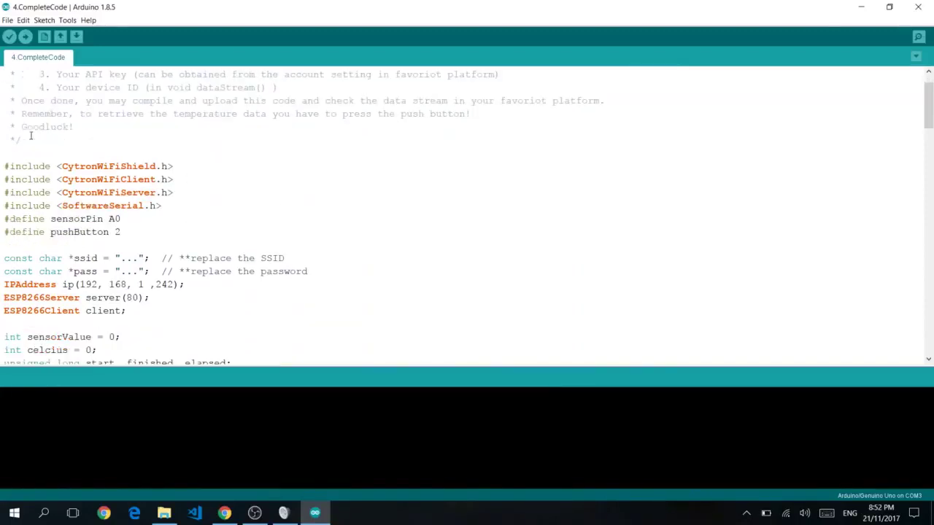
pyautogui.moveTo(120, 263); pyautogui.dragTo(138, 261)
pyautogui.write('mywifi')
# Replace the password placeholder with the WiFi password, then switch to the Favoriot dashboard
pyautogui.press('Down')
pyautogui.press('Left')
pyautogui.press('Left')
pyautogui.press('Left')
pyautogui.hotkey('shift', 'Left')
pyautogui.hotkey('shift', 'Left')
pyautogui.hotkey('shift', 'Left')
pyautogui.write('mywifimypassword')
pyautogui.scroll(-2, 153, 272)
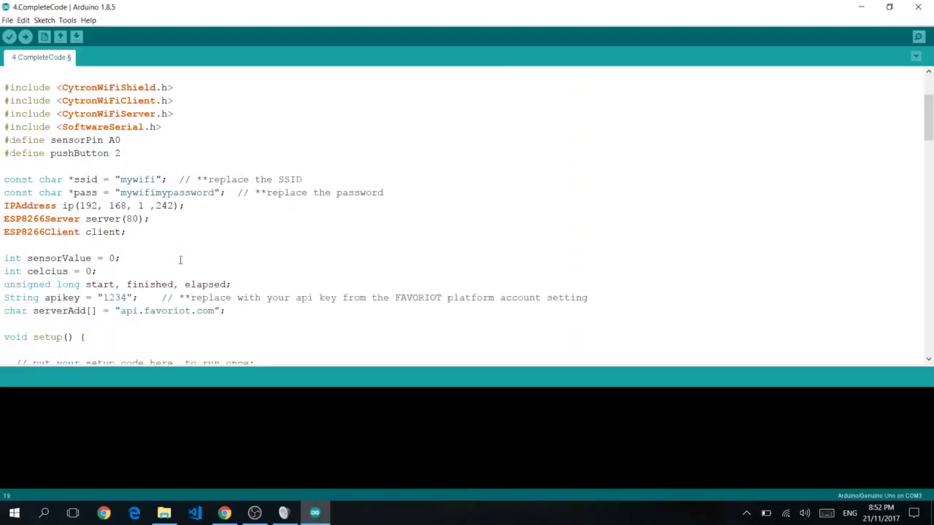
pyautogui.hotkey('alt', 'Tab')
pyautogui.hotkey('alt', 'Tab')
pyautogui.hotkey('alt', 'Tab')
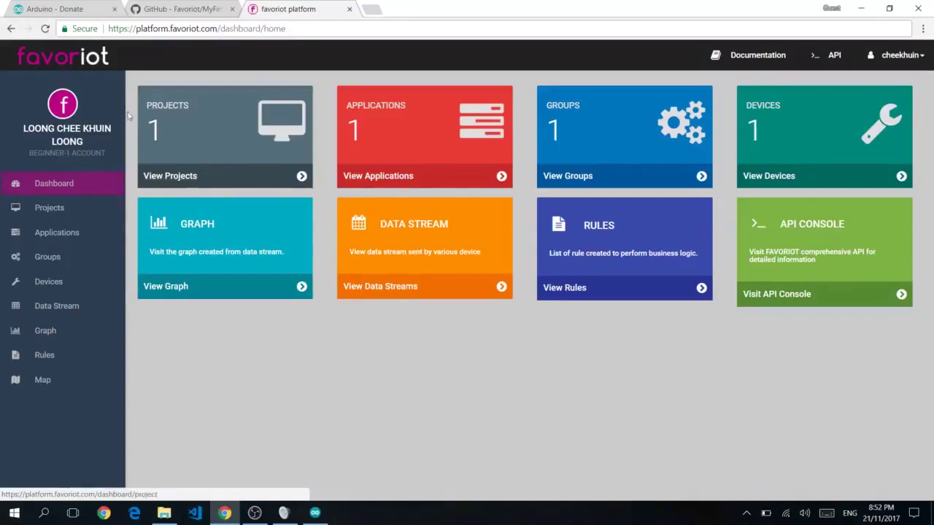
# Create active project CoolProjectName with description 'Cool Description', then return to the dashboard
pyautogui.click(165, 159)
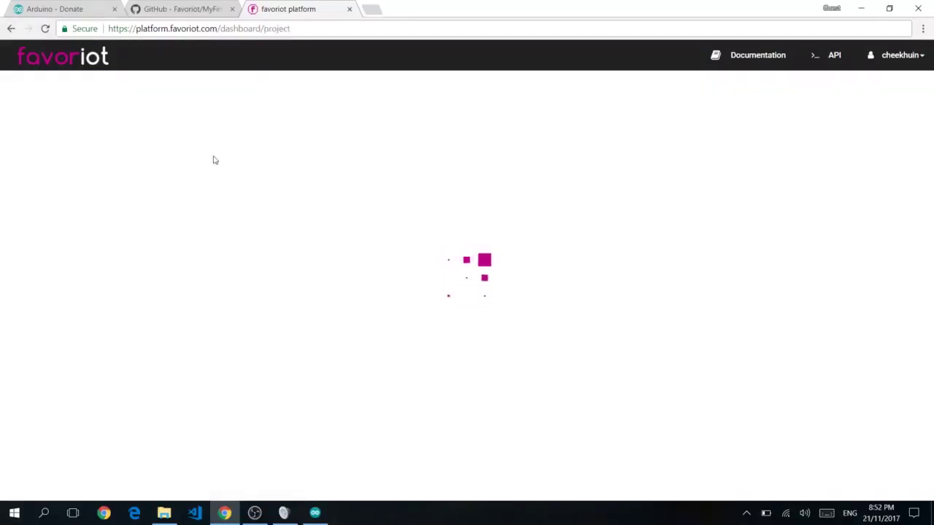
pyautogui.click(867, 86)
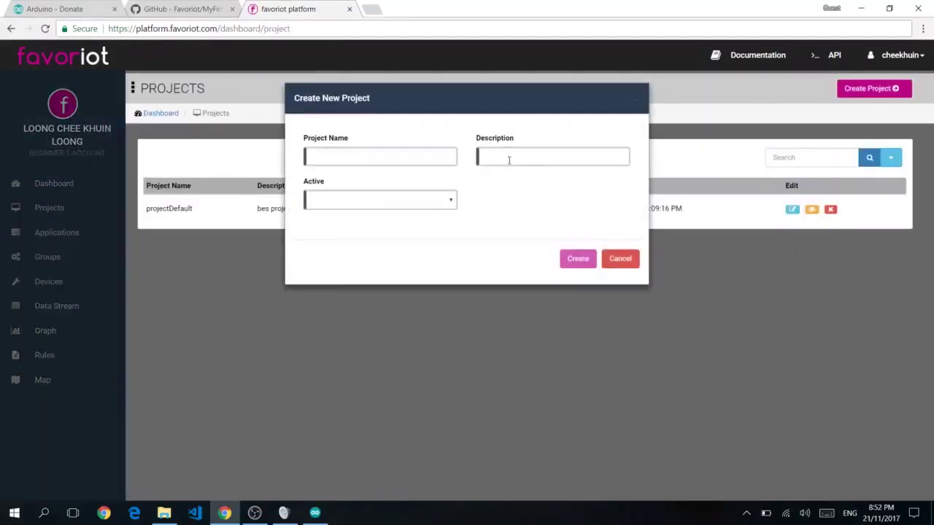
pyautogui.click(416, 162)
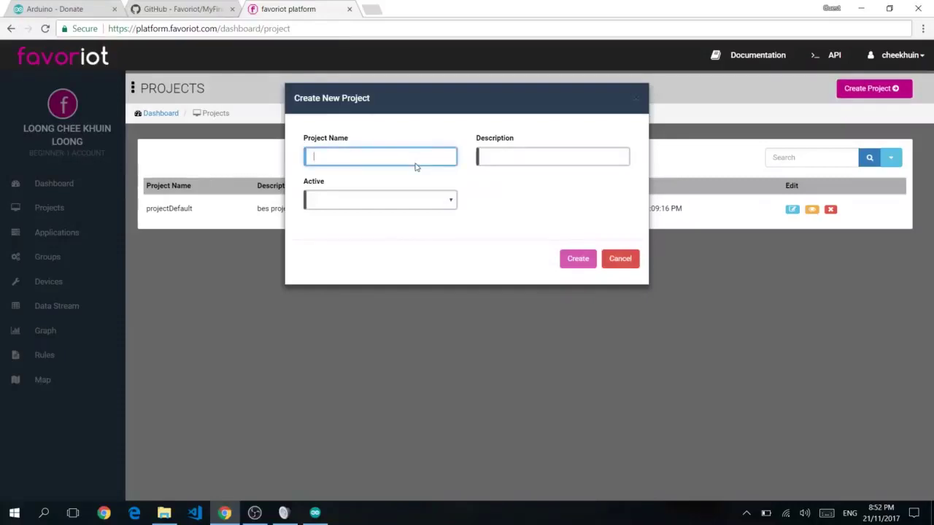
pyautogui.write('Coo')
pyautogui.write('lProjectName')
pyautogui.write('Cool')
pyautogui.write(' Description')
pyautogui.press('Tab')
pyautogui.press('Down')
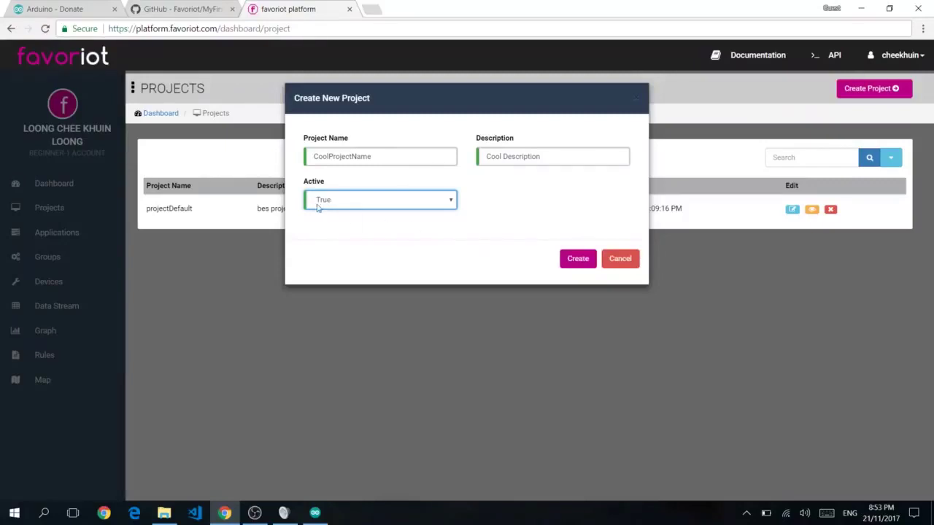
pyautogui.click(568, 260)
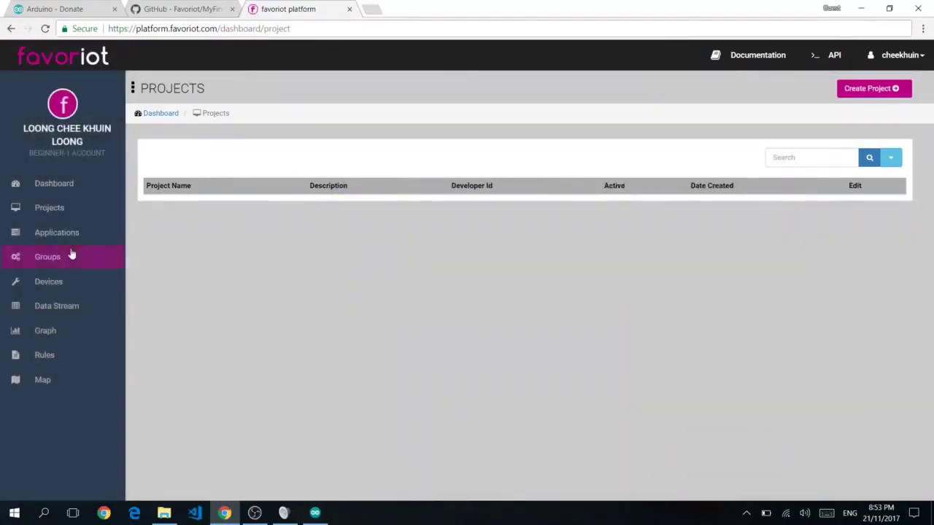
pyautogui.click(73, 190)
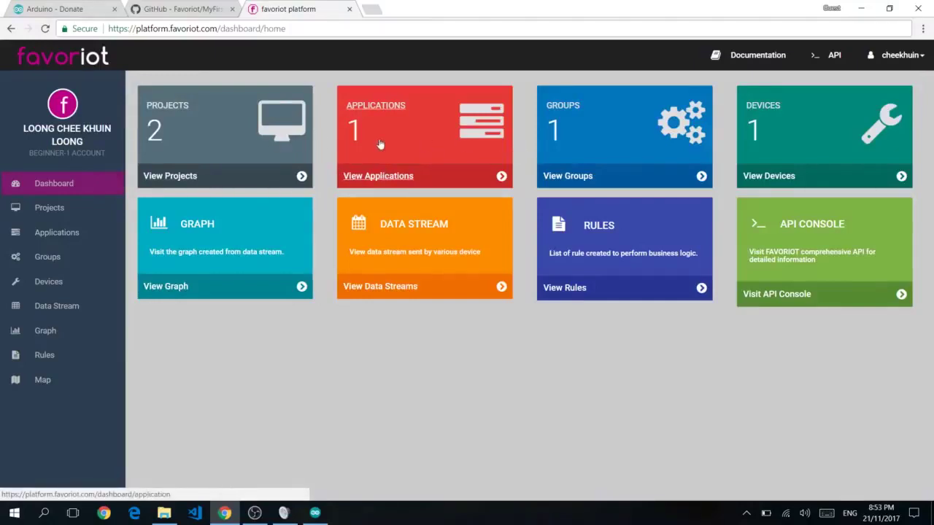
# Select deviceDefault's developer ID in the Devices list and return to the Arduino sketch
pyautogui.click(764, 169)
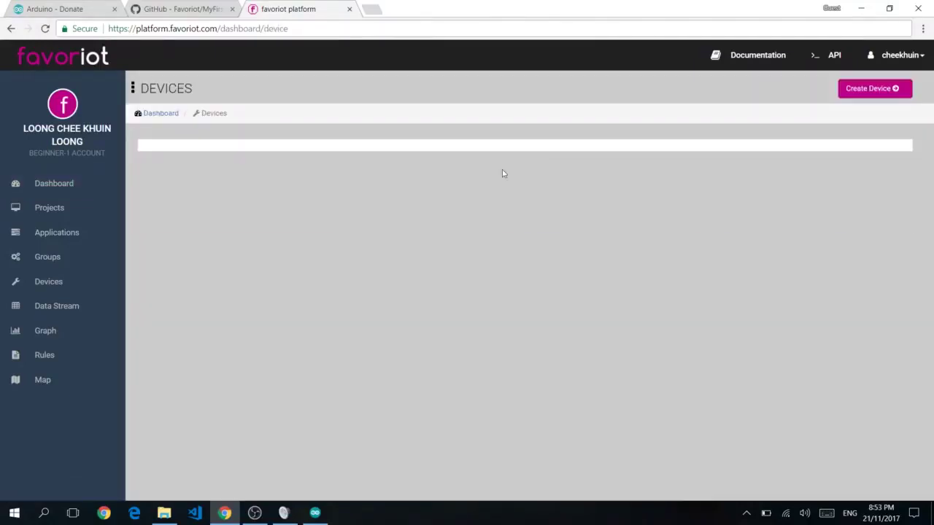
pyautogui.moveTo(307, 212); pyautogui.dragTo(396, 213)
pyautogui.hotkey('ctrl', 'c')
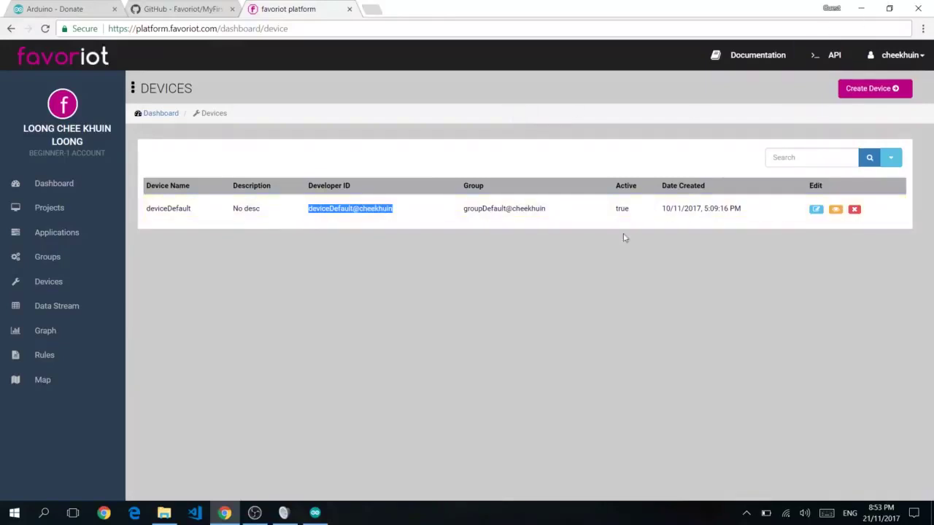
pyautogui.hotkey('alt', 'Tab')
pyautogui.scroll(-13, 193, 269)
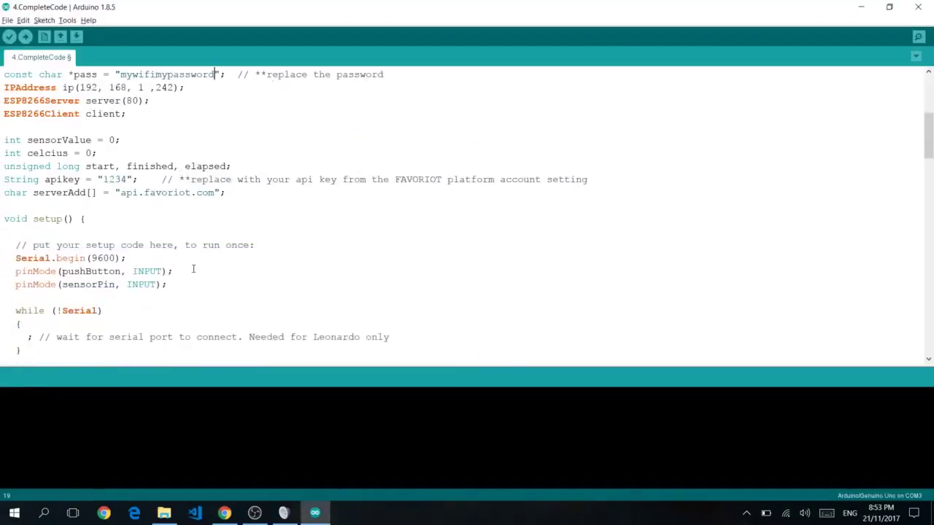
# Select the device ID placeholder in the dataStream() json string
pyautogui.scroll(-4, 194, 270)
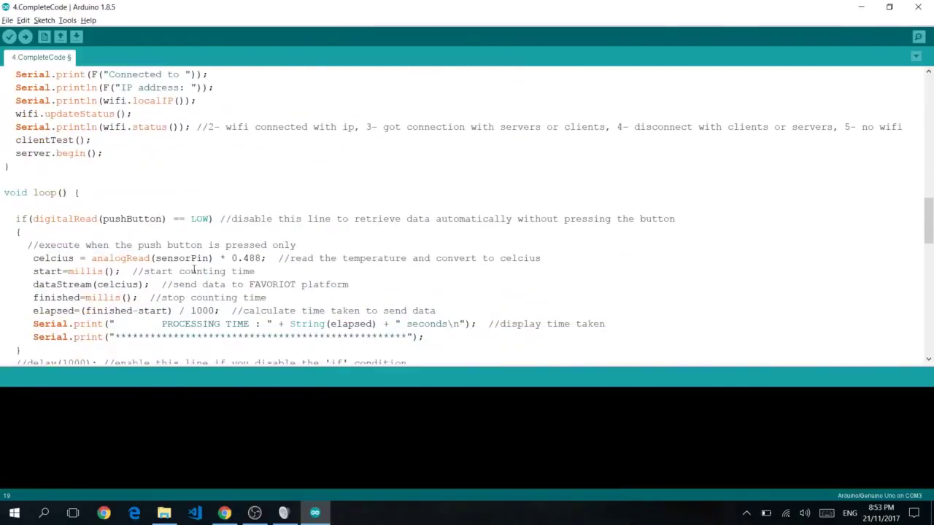
pyautogui.scroll(-6, 195, 271)
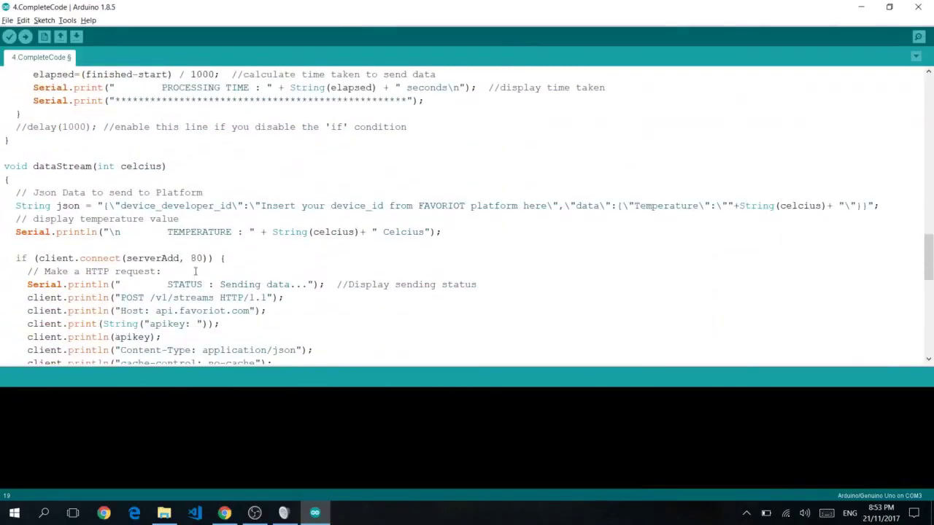
pyautogui.click(9, 166)
pyautogui.scroll(-1, 199, 219)
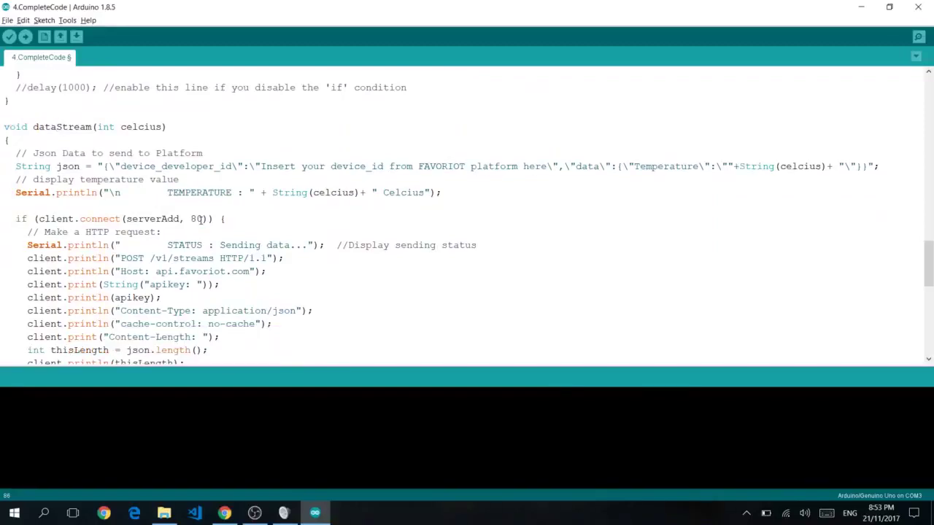
pyautogui.moveTo(260, 167); pyautogui.dragTo(549, 166)
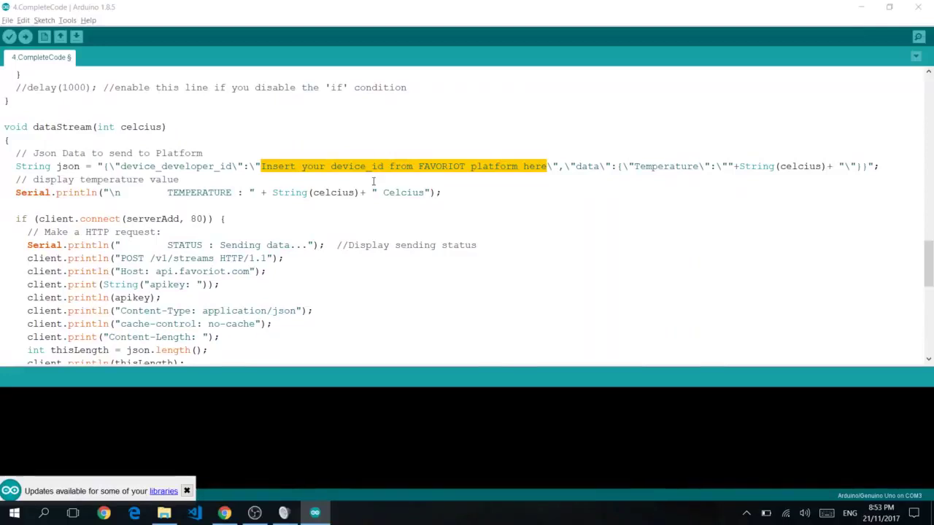
pyautogui.hotkey('alt', 'Tab')
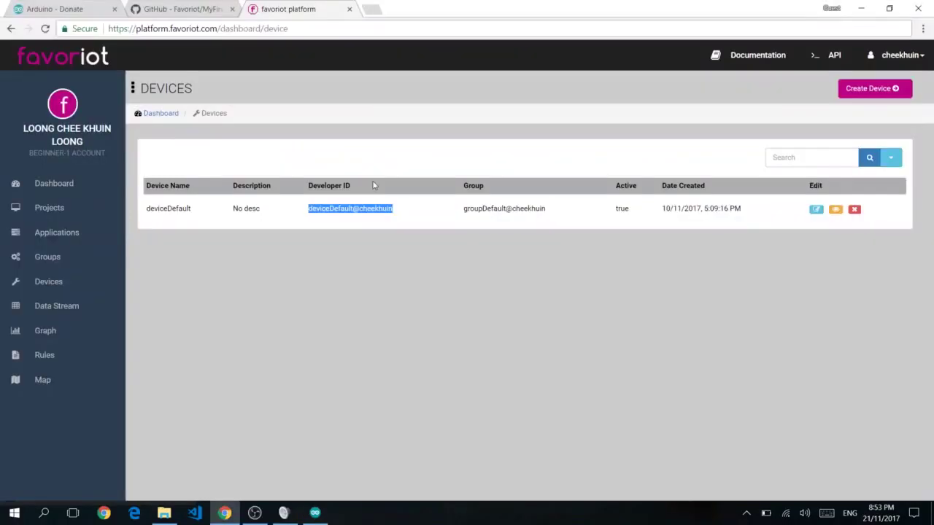
pyautogui.hotkey('alt', 'Tab')
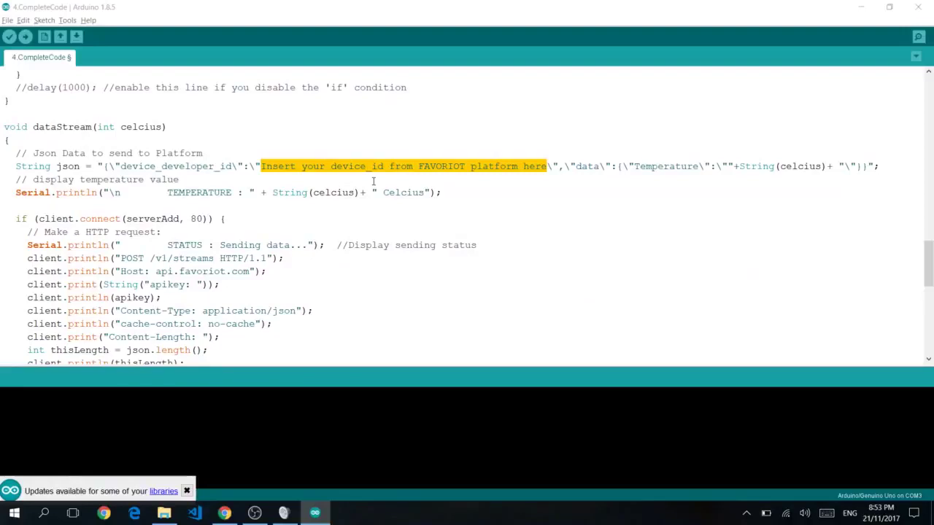
pyautogui.click(187, 491)
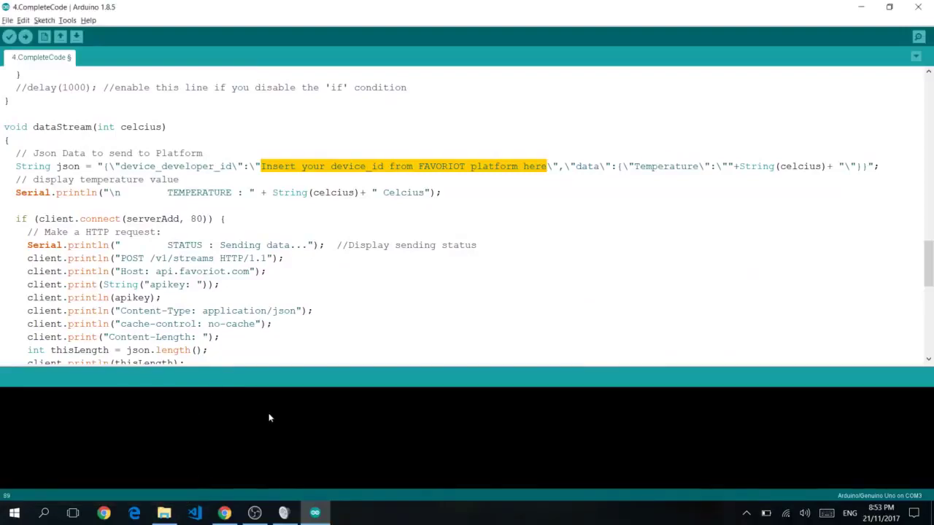
pyautogui.hotkey('ctrl', 'v')
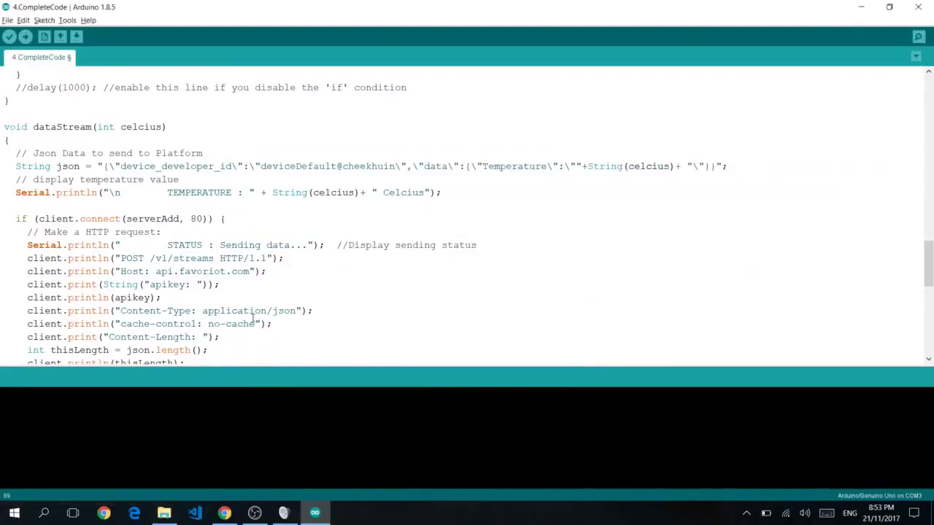
pyautogui.scroll(9, 197, 241)
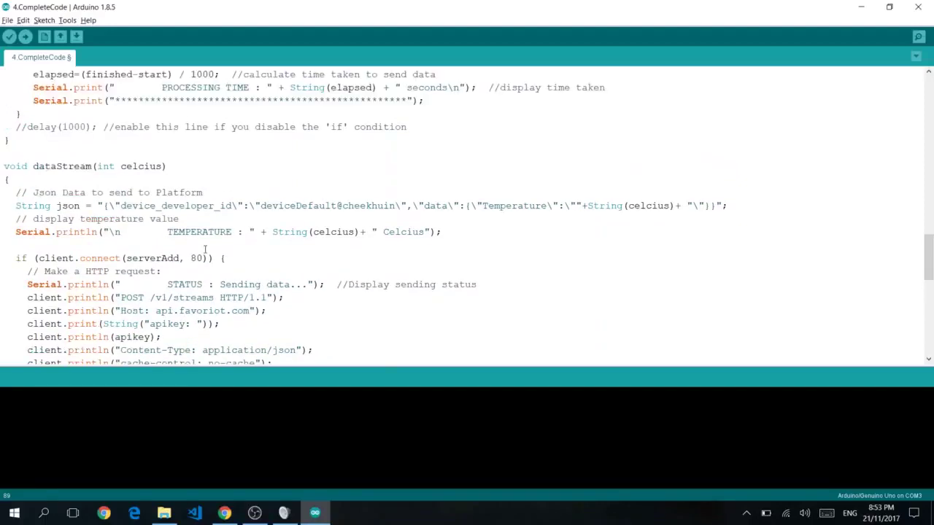
pyautogui.scroll(12, 202, 249)
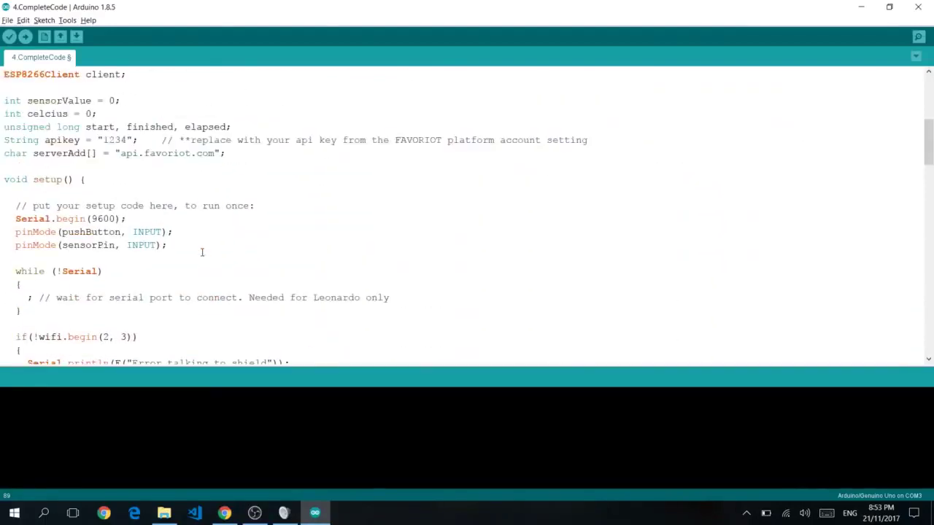
pyautogui.hotkey('alt', 'Tab')
pyautogui.click(899, 57)
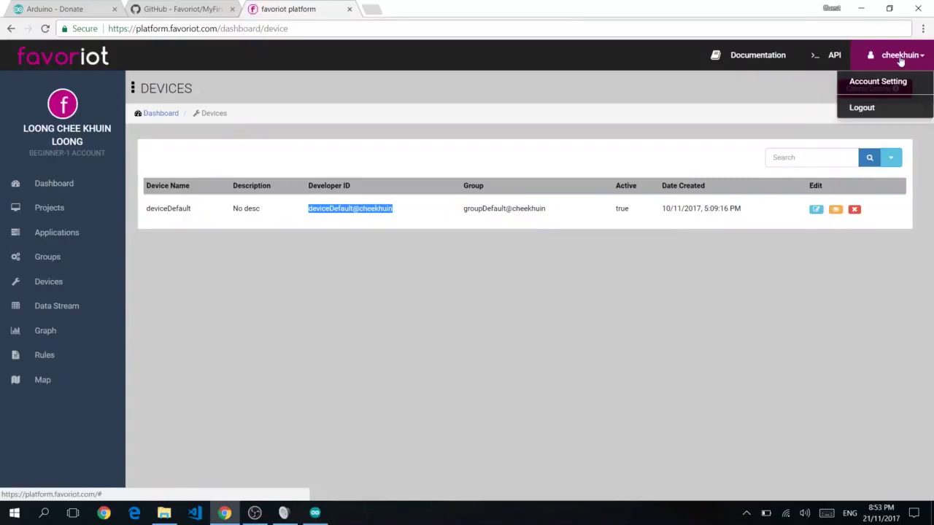
pyautogui.click(862, 82)
pyautogui.moveTo(156, 297); pyautogui.dragTo(847, 299)
pyautogui.hotkey('ctrl', 'c')
pyautogui.hotkey('alt', 'Tab')
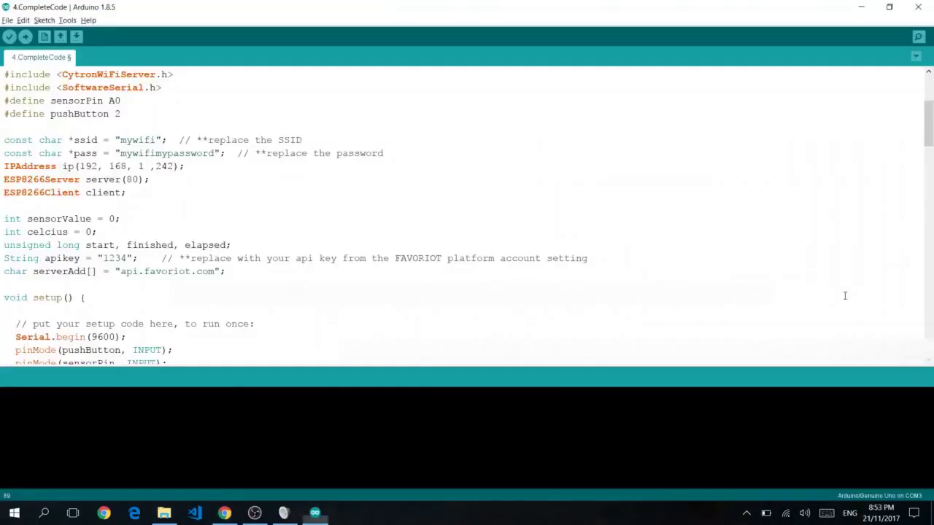
# Replace the apikey line's 1234 placeholder with the copied API key and compile the sketch
pyautogui.moveTo(104, 258); pyautogui.dragTo(127, 259)
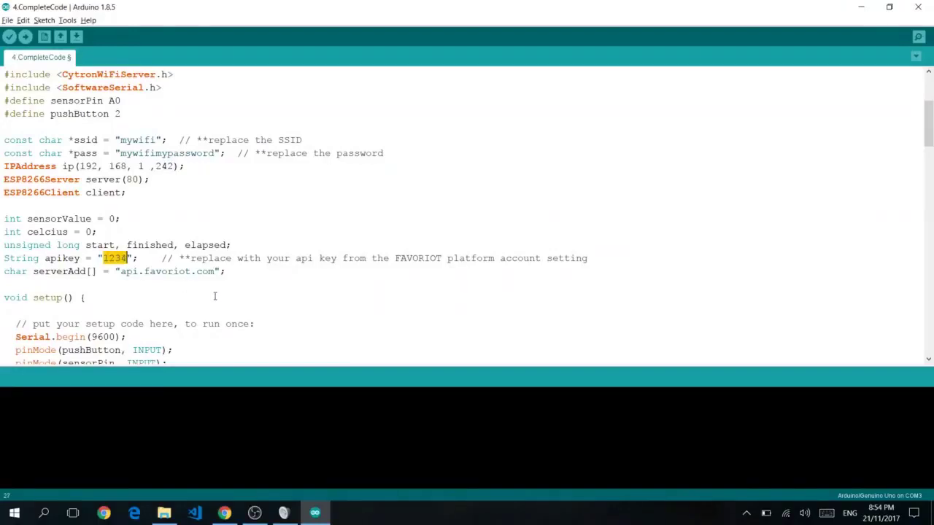
pyautogui.write('23444444444444444444444444444')
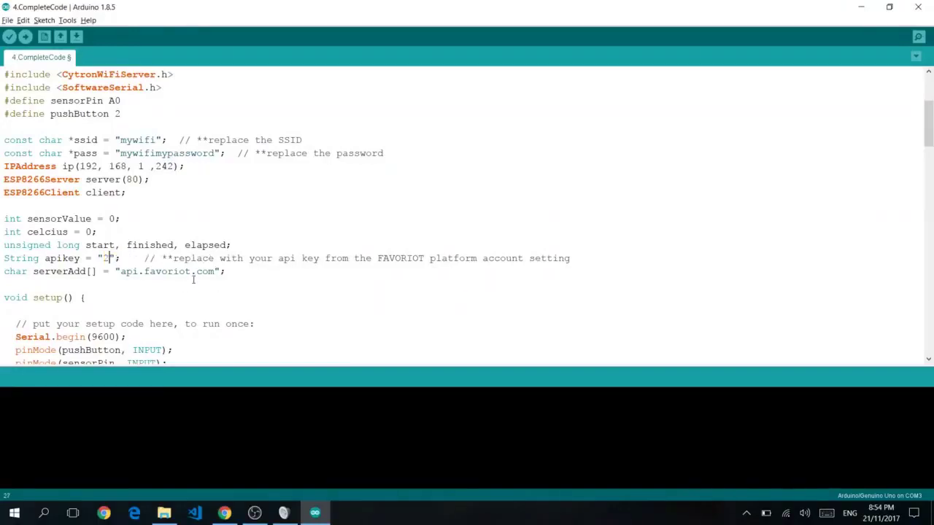
pyautogui.write('44444444444444444444444444444444444444444444444444')
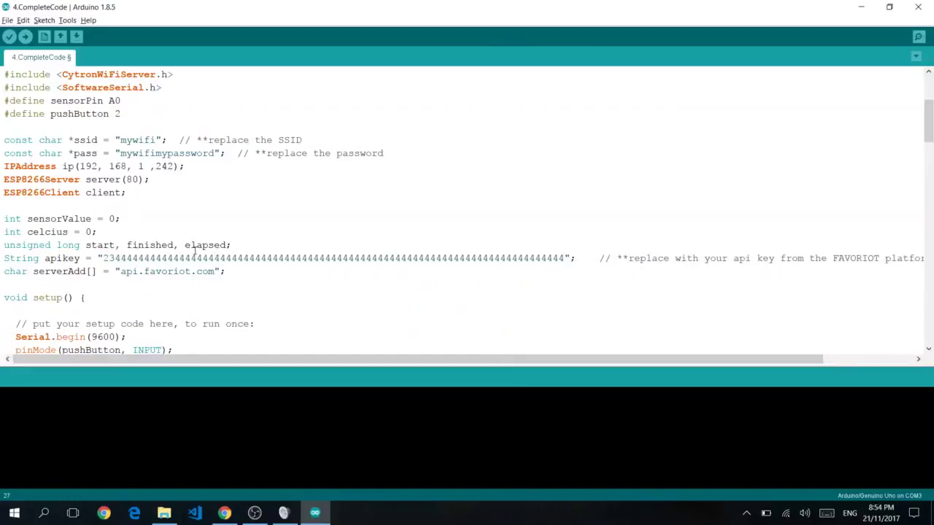
pyautogui.doubleClick(196, 255)
pyautogui.hotkey('ctrl', 'v')
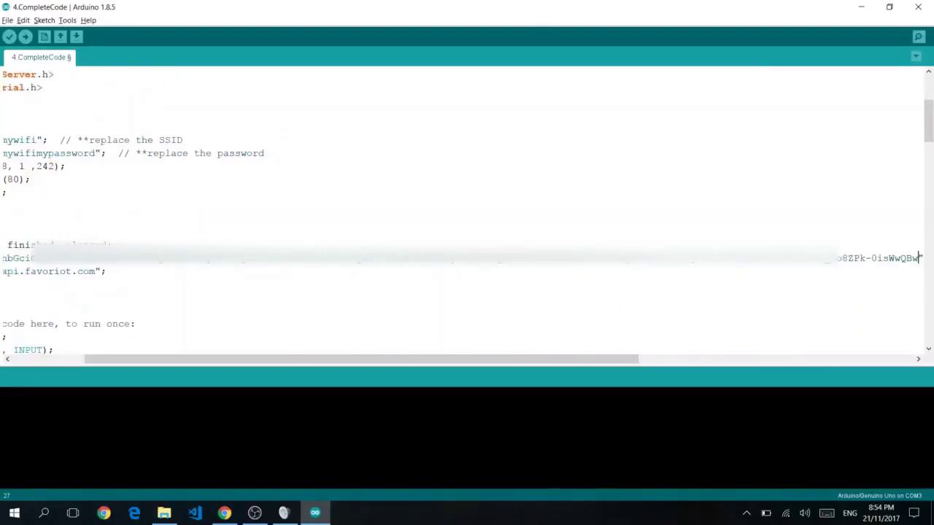
pyautogui.hotkey('ctrl', 'z')
pyautogui.scroll(-4, 200, 254)
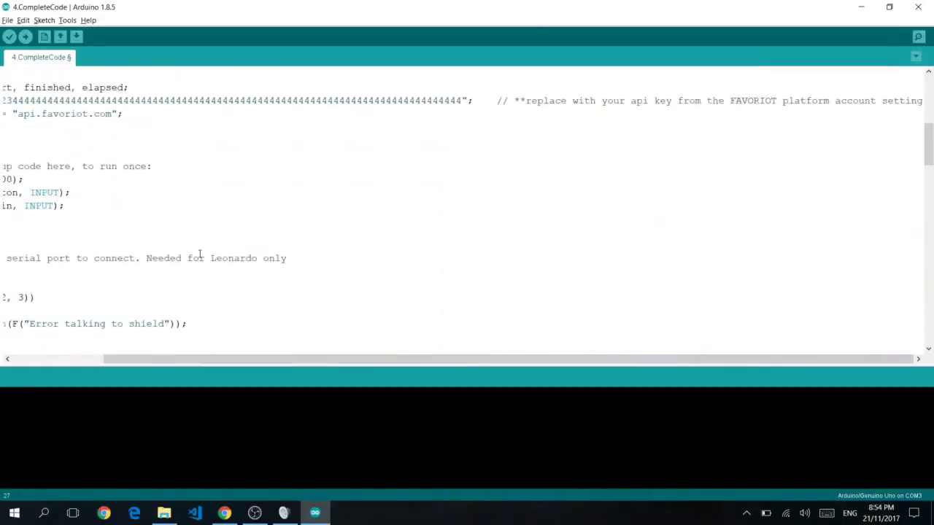
pyautogui.scroll(-2, 199, 254)
pyautogui.moveTo(285, 361); pyautogui.dragTo(192, 361)
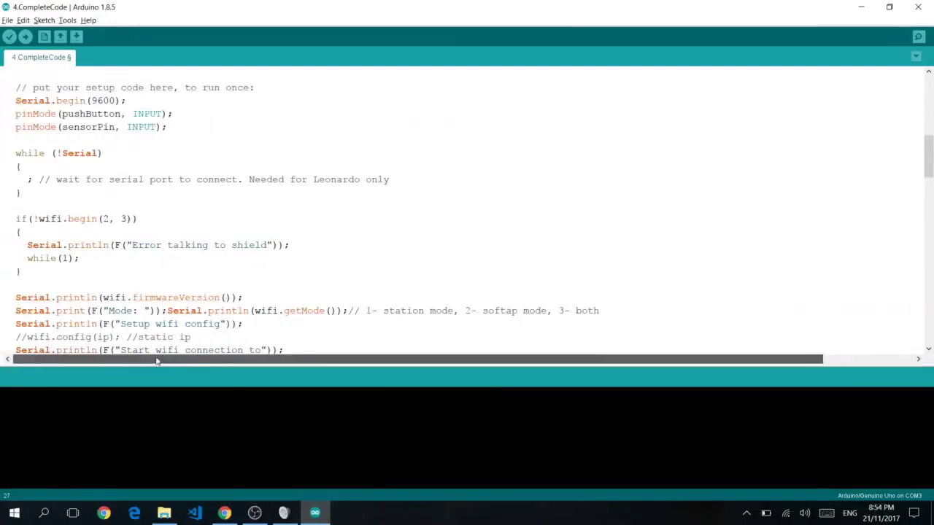
pyautogui.click(9, 36)
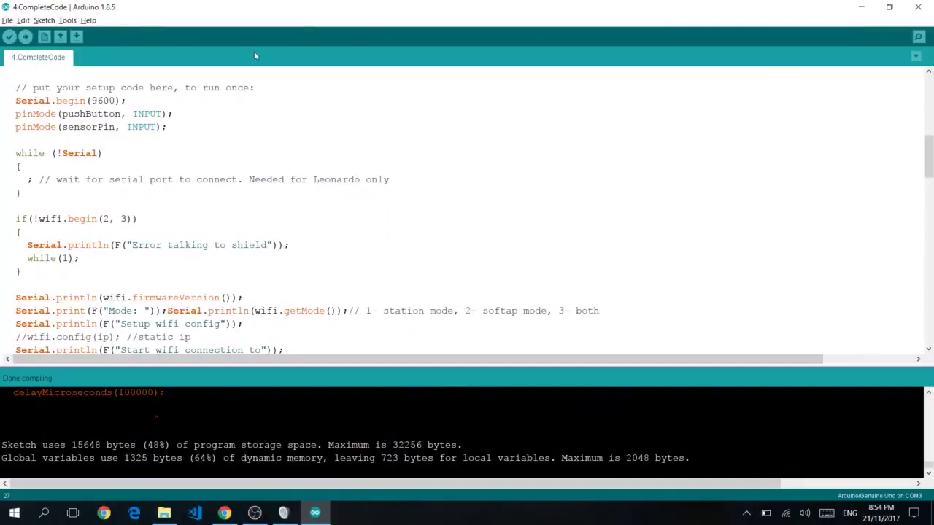
# Upload the compiled sketch to the board on COM3
pyautogui.click(24, 38)
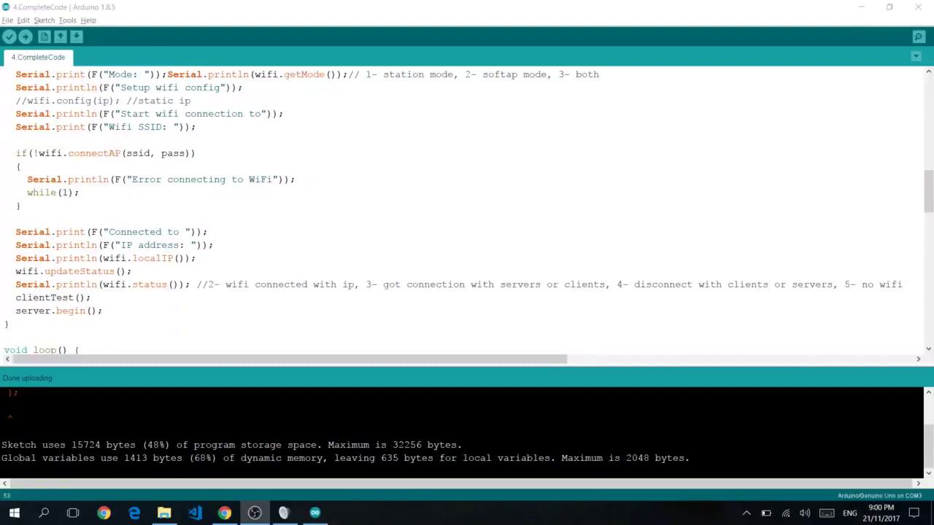
# Watch the COM3 serial output report 26 and 27 °C readings, then return to Favoriot
pyautogui.click(917, 36)
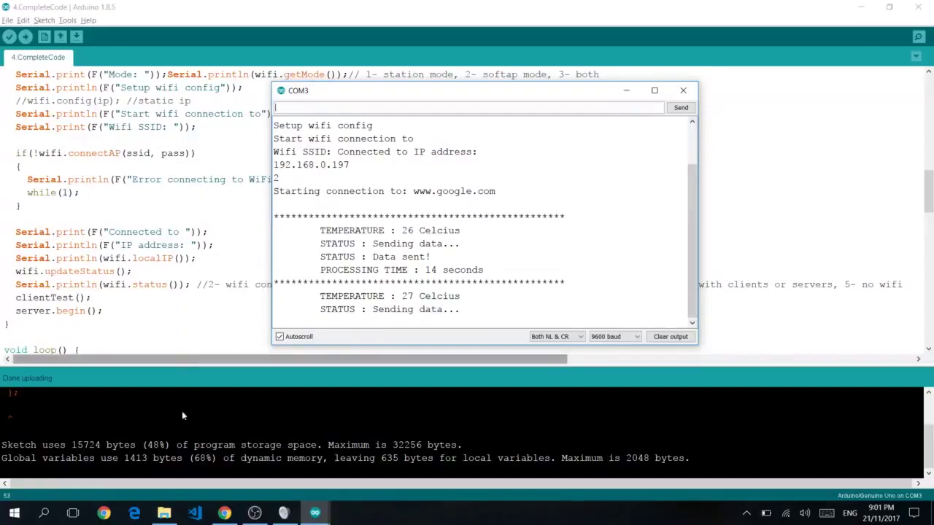
pyautogui.click(224, 513)
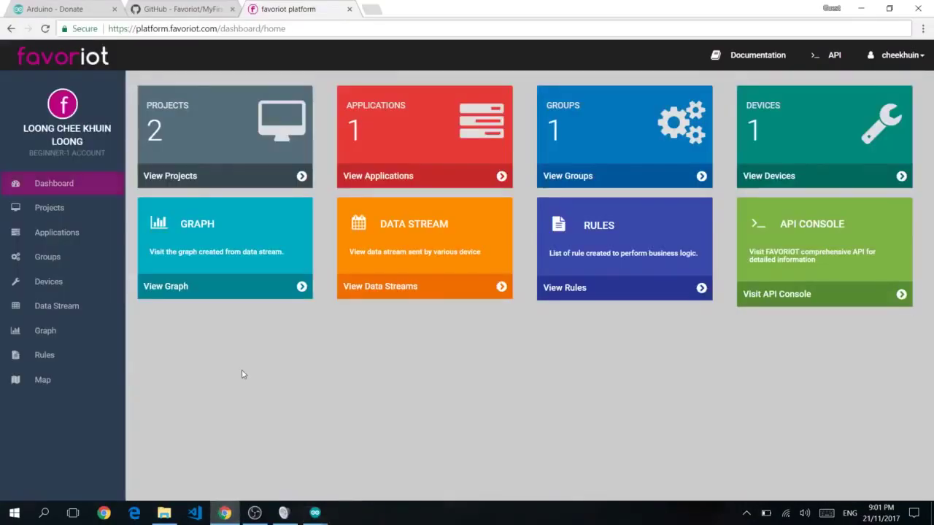
# Check the newest data stream entry, Temperature 26 at 9:01:19 PM, then return to the dashboard
pyautogui.click(414, 227)
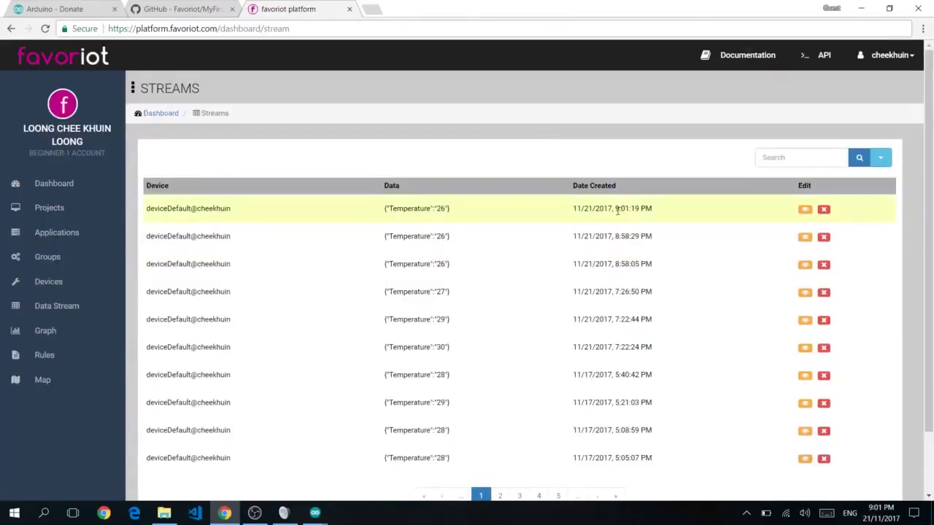
pyautogui.moveTo(614, 209); pyautogui.dragTo(653, 212)
pyautogui.moveTo(433, 210); pyautogui.dragTo(454, 214)
pyautogui.click(454, 220)
pyautogui.moveTo(398, 208); pyautogui.dragTo(612, 210)
pyautogui.click(600, 208)
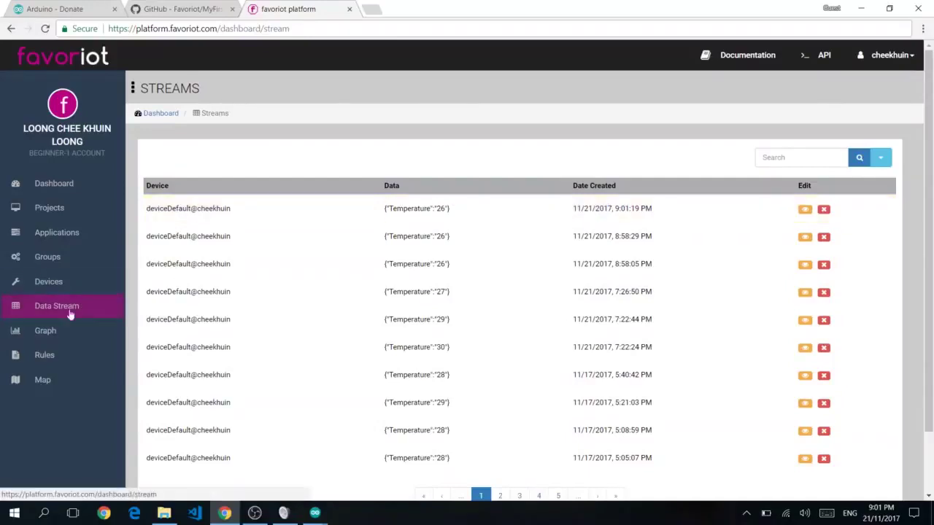
pyautogui.click(67, 189)
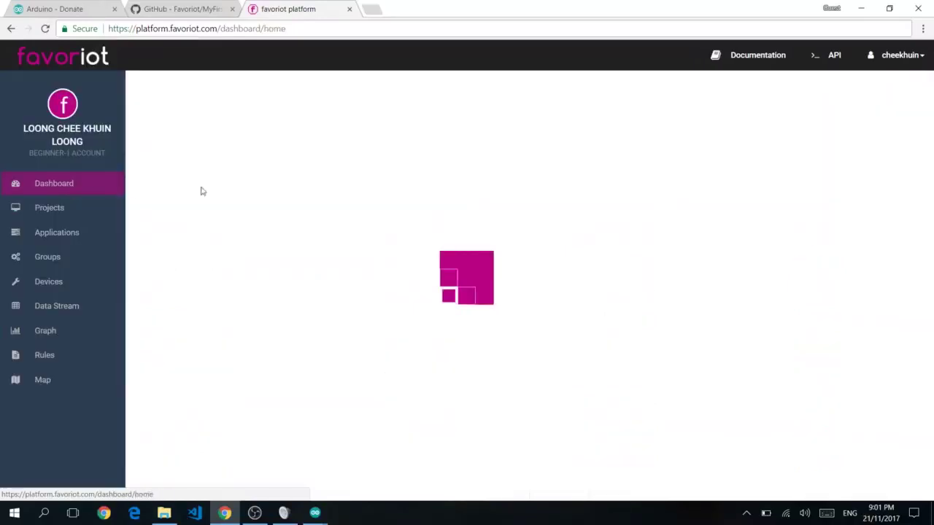
# Start a new graph on the Graph page titled 'Cool Graph'
pyautogui.click(224, 221)
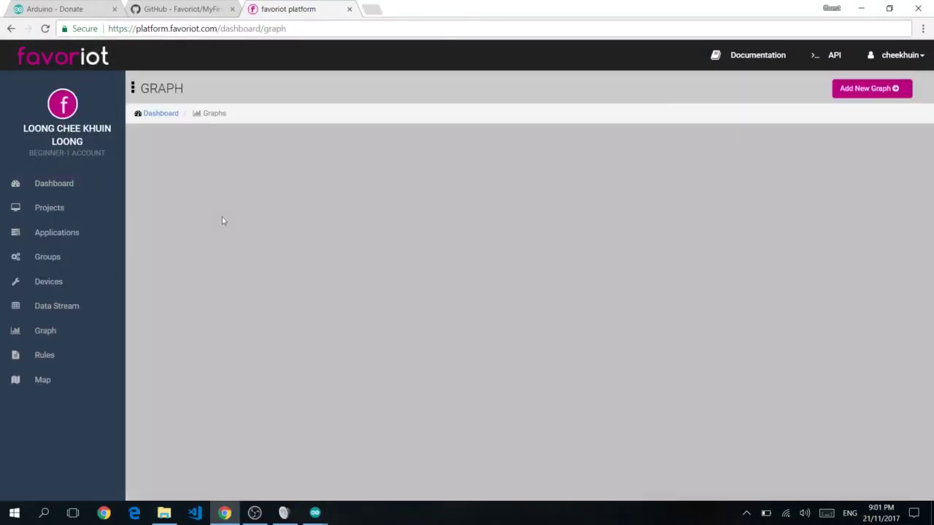
pyautogui.click(607, 200)
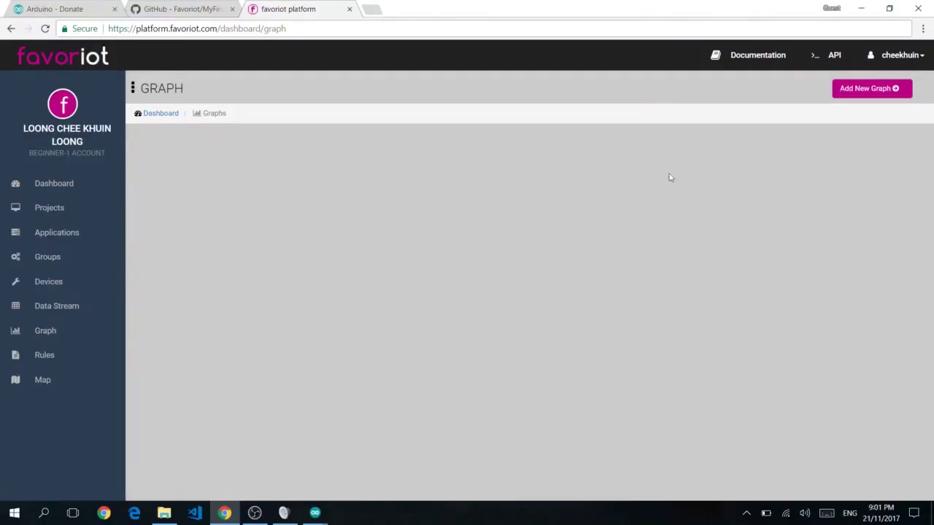
pyautogui.click(868, 94)
pyautogui.click(377, 162)
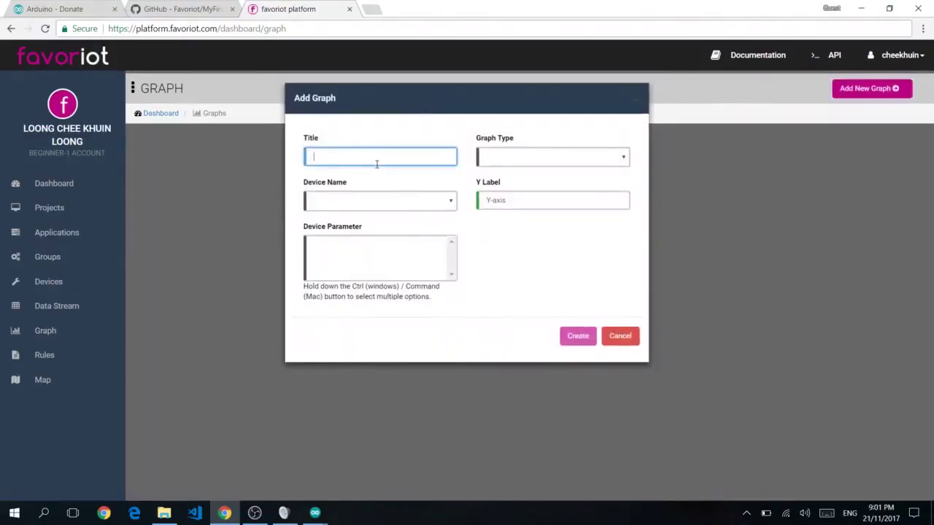
pyautogui.write('Cool Graph')
# Make it a line chart of deviceDefault's Temperature with Y label Temperature, and create it
pyautogui.press('Tab')
pyautogui.press('Down')
pyautogui.press('Tab')
pyautogui.press('Down')
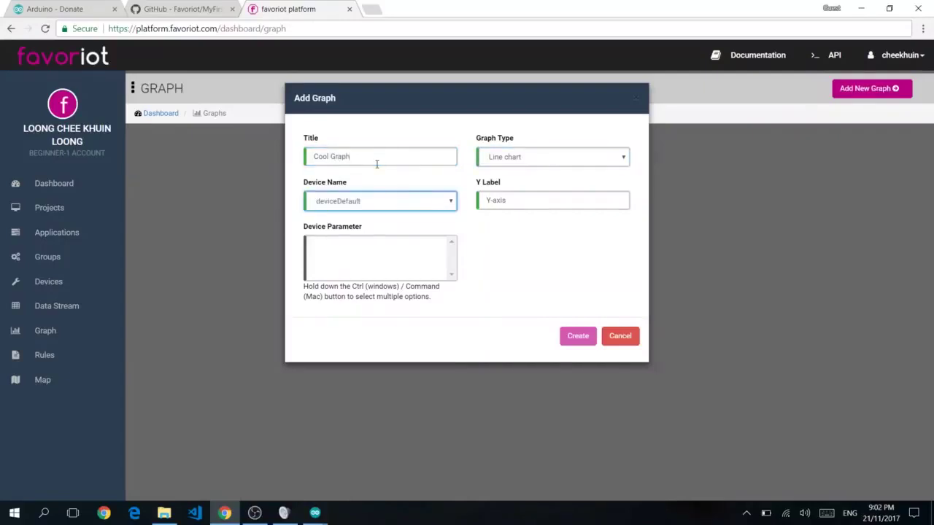
pyautogui.press('Tab')
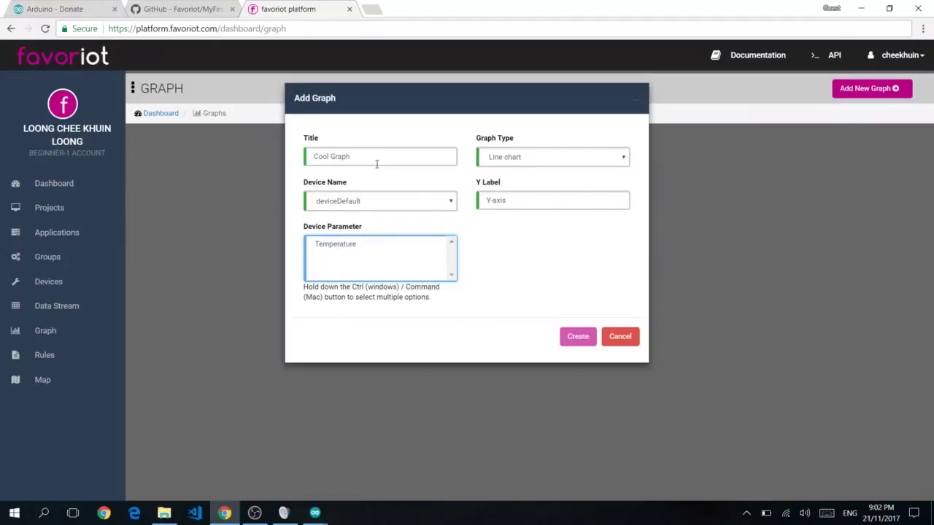
pyautogui.moveTo(523, 206); pyautogui.dragTo(478, 205)
pyautogui.write('Temperature')
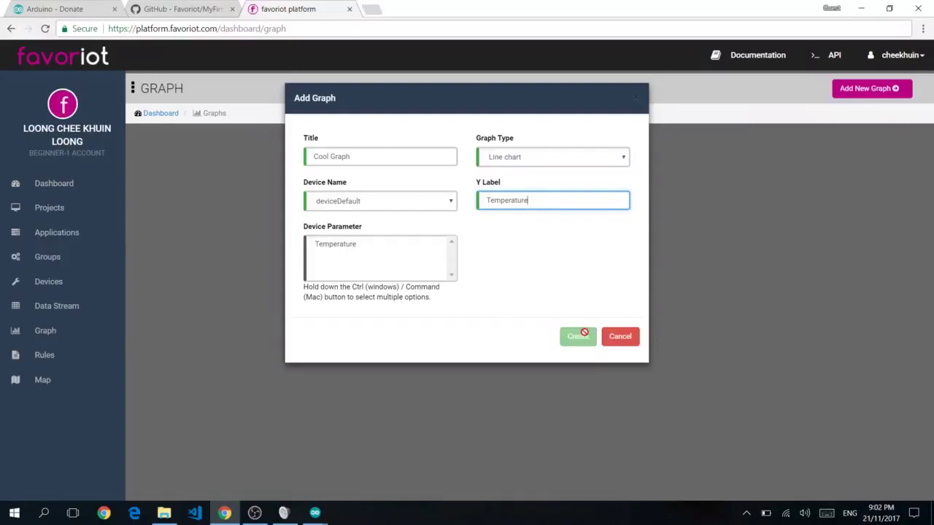
pyautogui.click(364, 245)
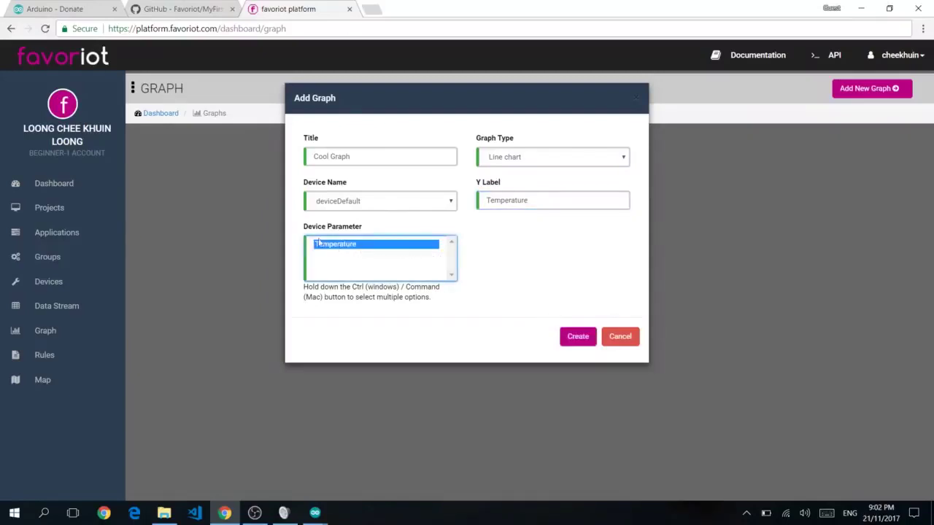
pyautogui.click(577, 336)
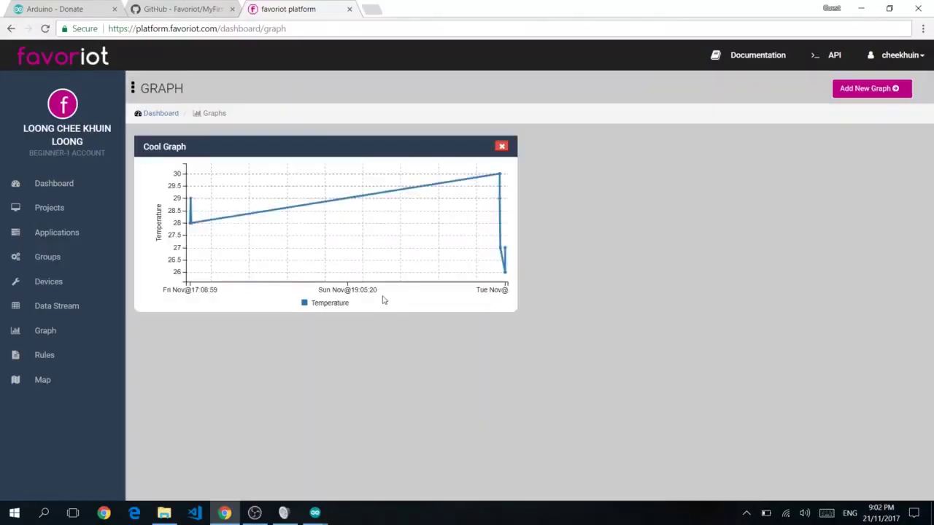
pyautogui.moveTo(505, 271)
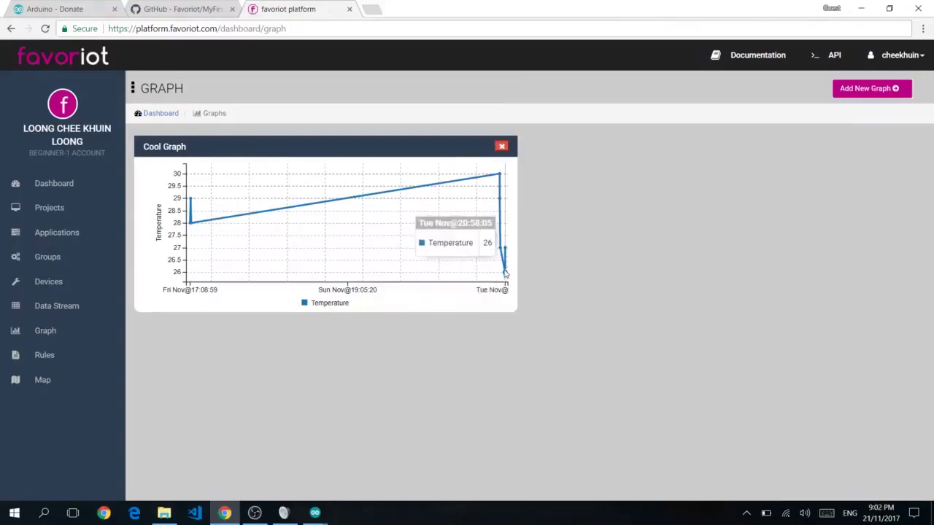
pyautogui.moveTo(507, 253)
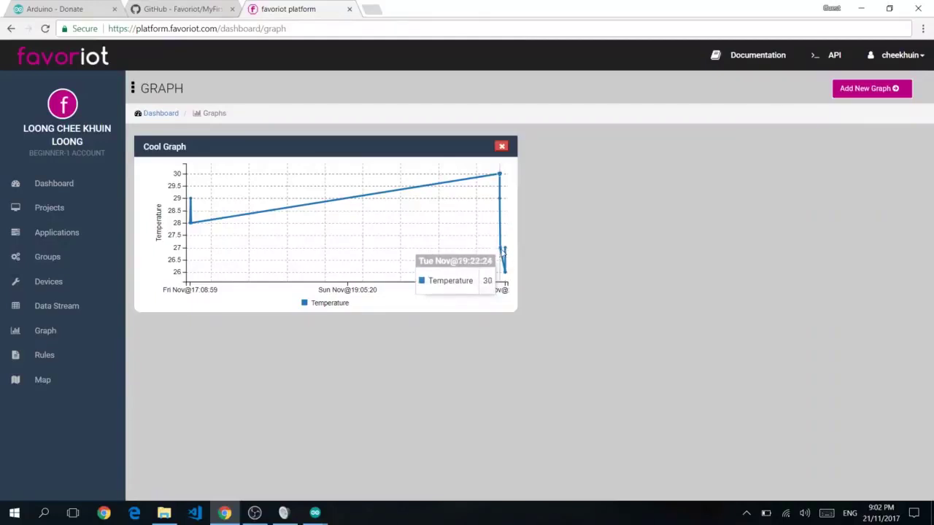
pyautogui.moveTo(498, 175)
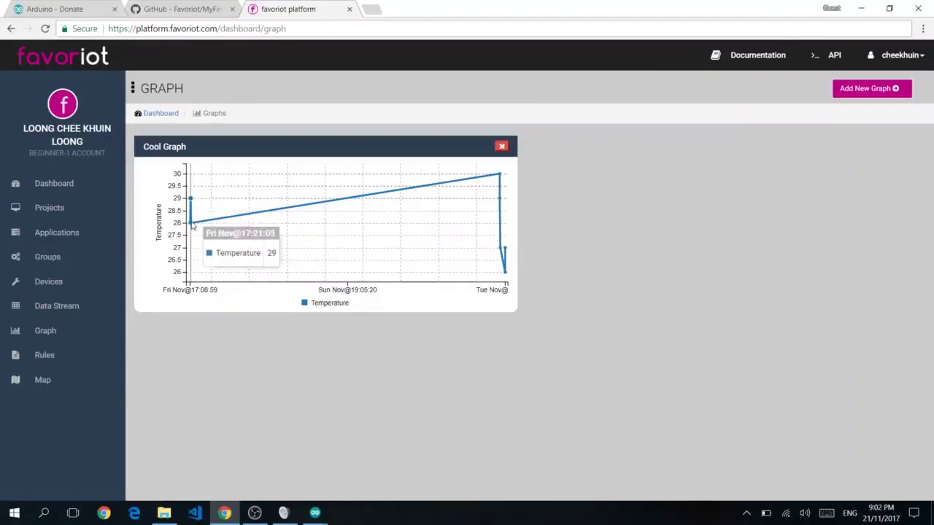
# On the Rules page, check My Rule (email when Temperature exceeds 25) and delete it
pyautogui.click(65, 353)
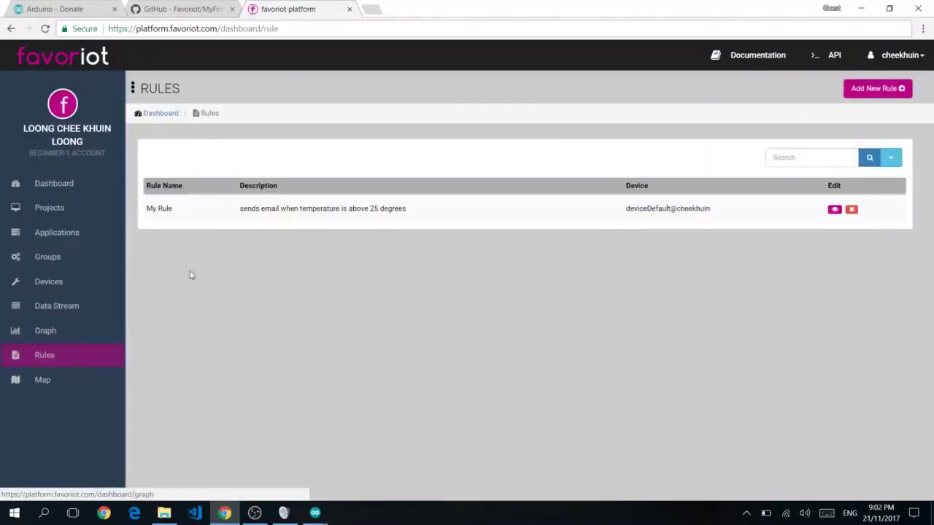
pyautogui.click(835, 210)
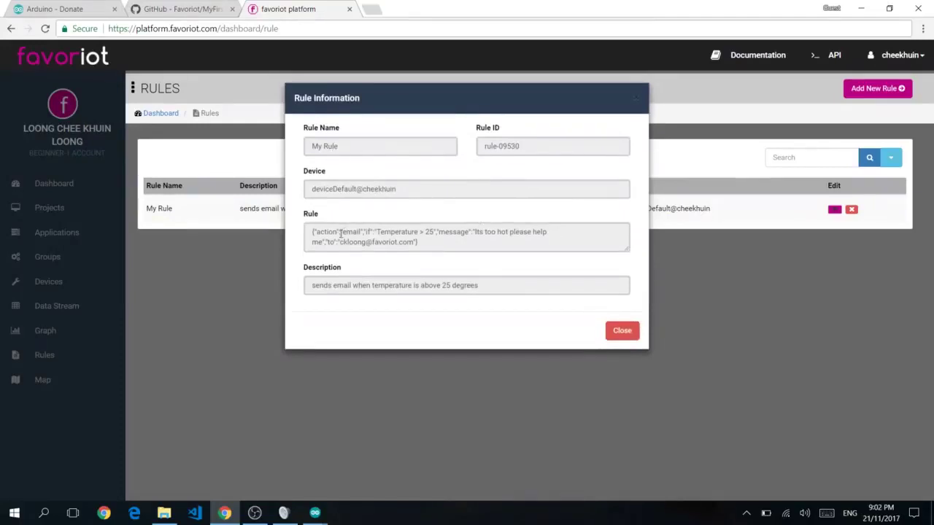
pyautogui.click(621, 330)
pyautogui.click(851, 210)
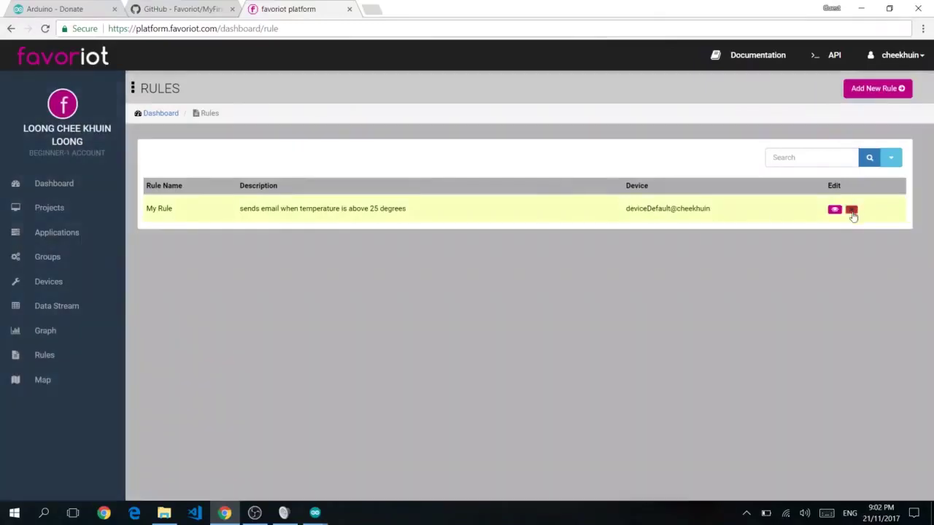
pyautogui.click(594, 162)
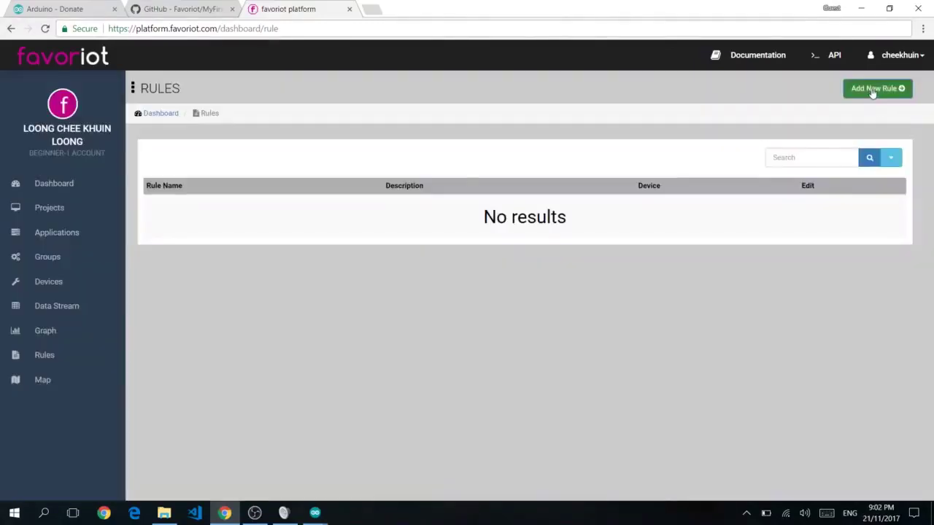
pyautogui.click(873, 89)
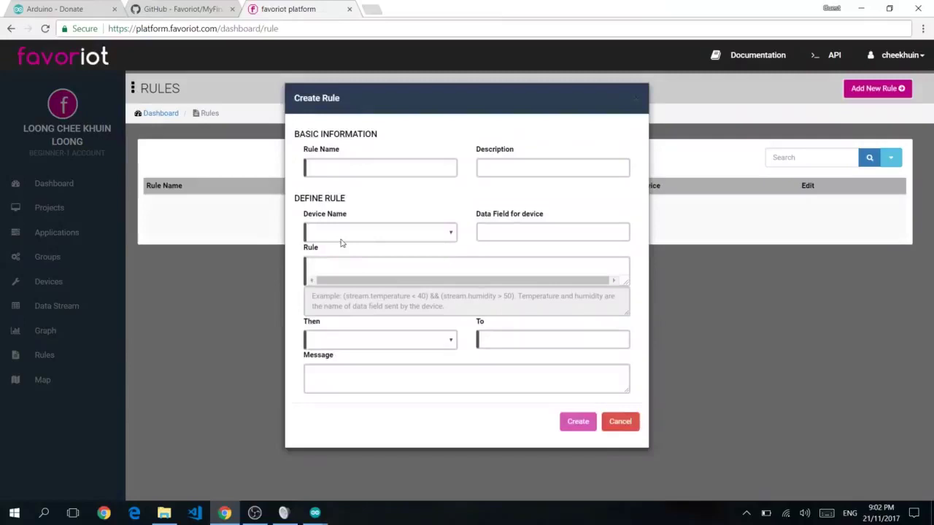
pyautogui.click(355, 167)
pyautogui.write('cool Ru')
pyautogui.press('Tab')
pyautogui.write('Cool Description')
pyautogui.press('Tab')
pyautogui.click(354, 239)
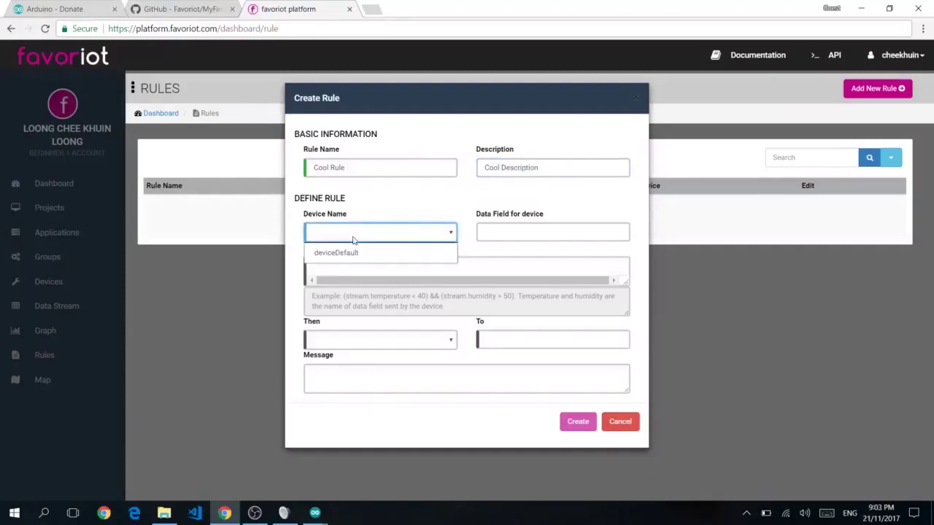
pyautogui.click(348, 253)
pyautogui.click(549, 234)
pyautogui.write('Temperature')
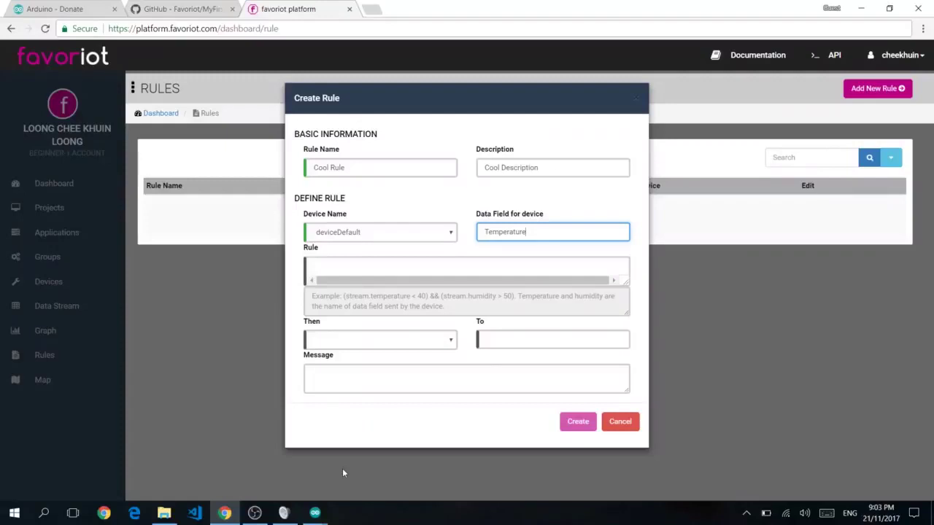
pyautogui.click(620, 422)
pyautogui.click(80, 307)
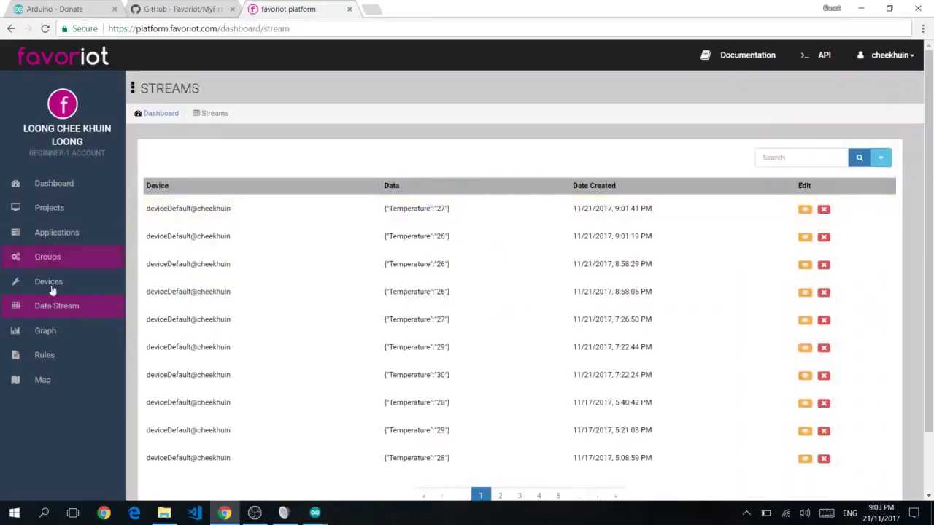
pyautogui.doubleClick(417, 209)
pyautogui.click(82, 356)
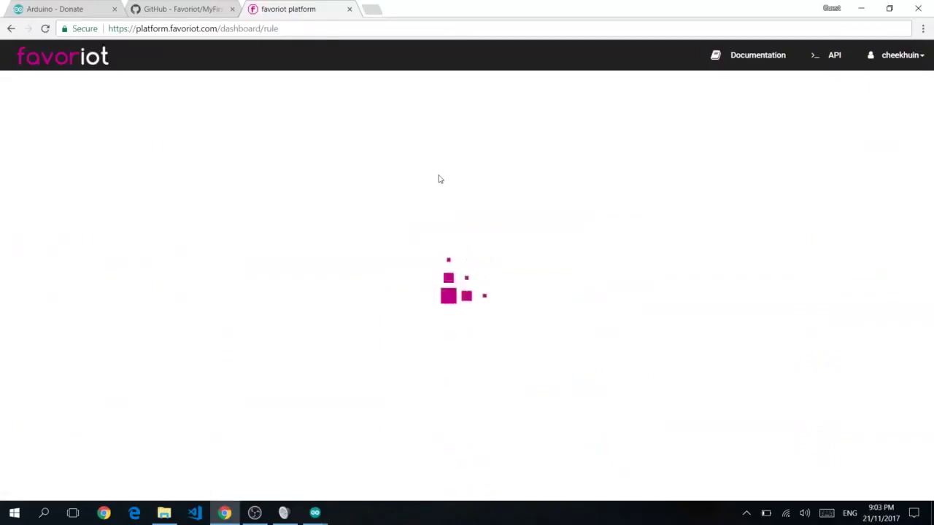
# Start a new rule 'Cool Rule' with description 'Cool description', device deviceDefault, field Temperature
pyautogui.click(872, 88)
pyautogui.click(426, 167)
pyautogui.write('Cool')
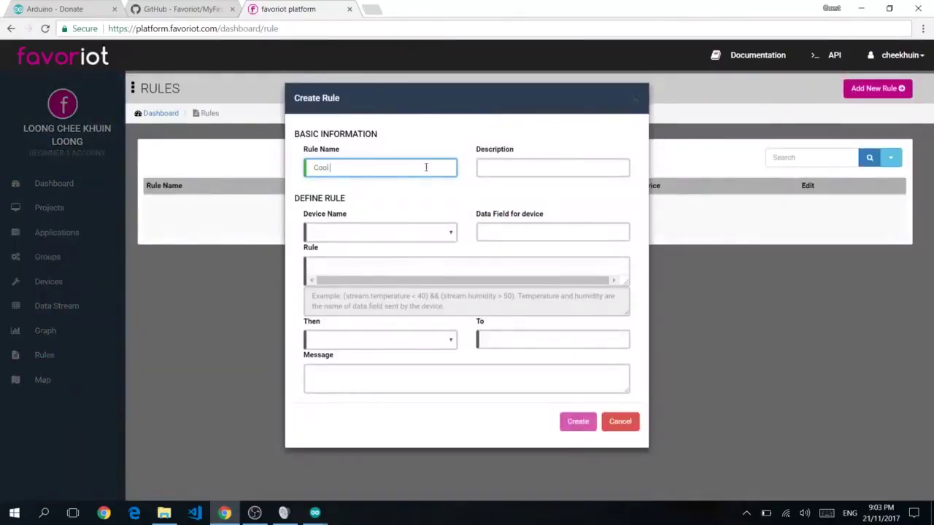
pyautogui.write(' Rule')
pyautogui.press('Tab')
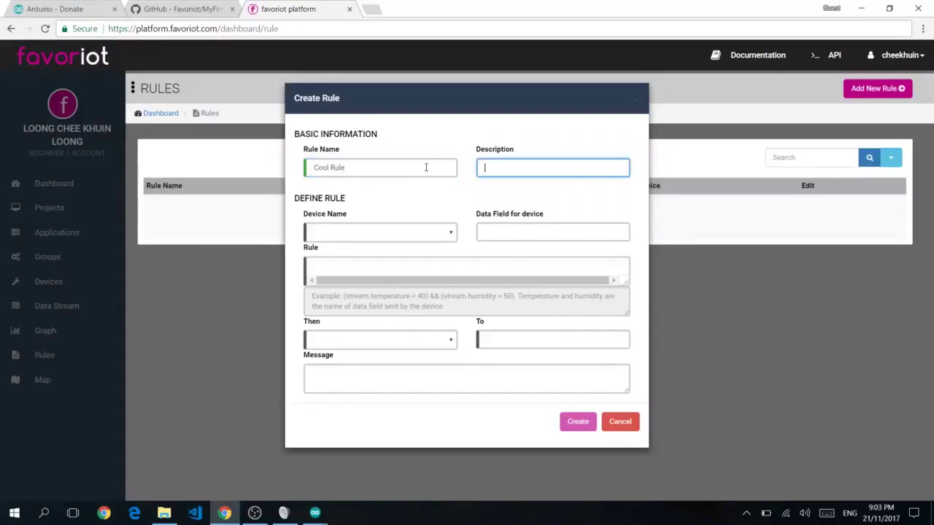
pyautogui.write('Cool description')
pyautogui.press('Tab')
pyautogui.press('Down')
pyautogui.press('Tab')
pyautogui.write('Temperature')
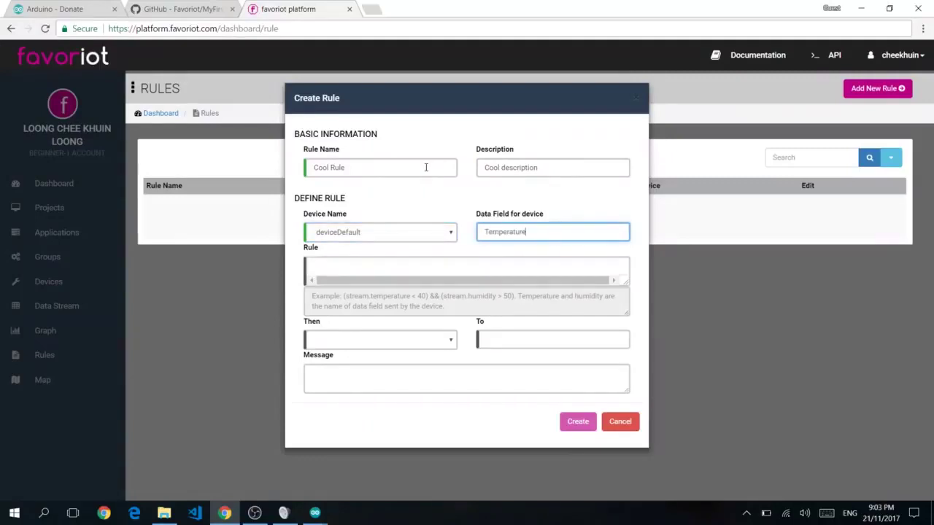
# Set the rule condition to Temperature > 30
pyautogui.click(449, 274)
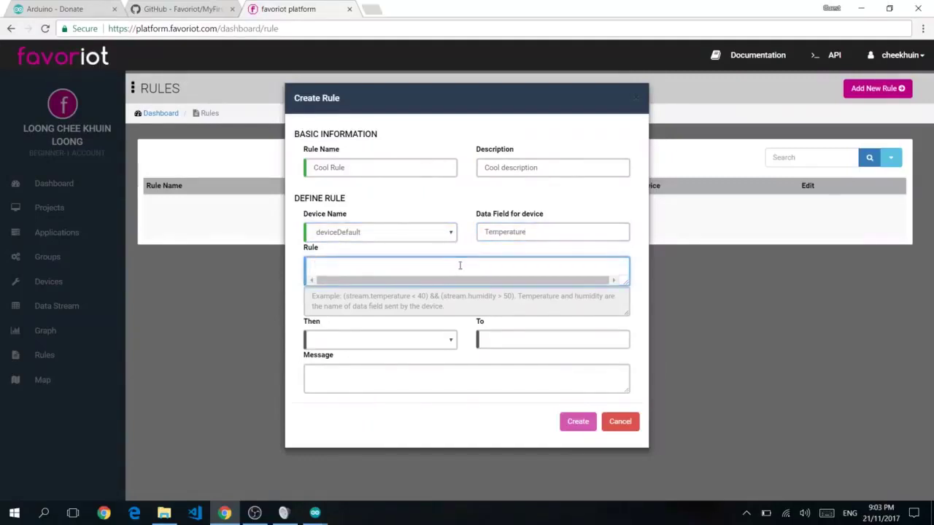
pyautogui.write('Temperature')
pyautogui.press('BackSpace')
pyautogui.write('> 30')
# Choose Send Email as the action and enter the recipient's e-mail address
pyautogui.click(402, 340)
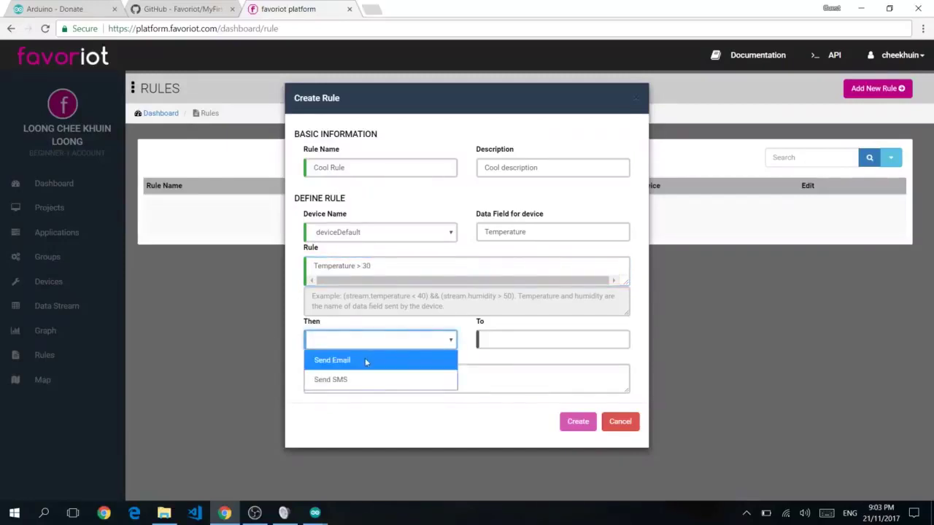
pyautogui.click(367, 361)
pyautogui.click(487, 341)
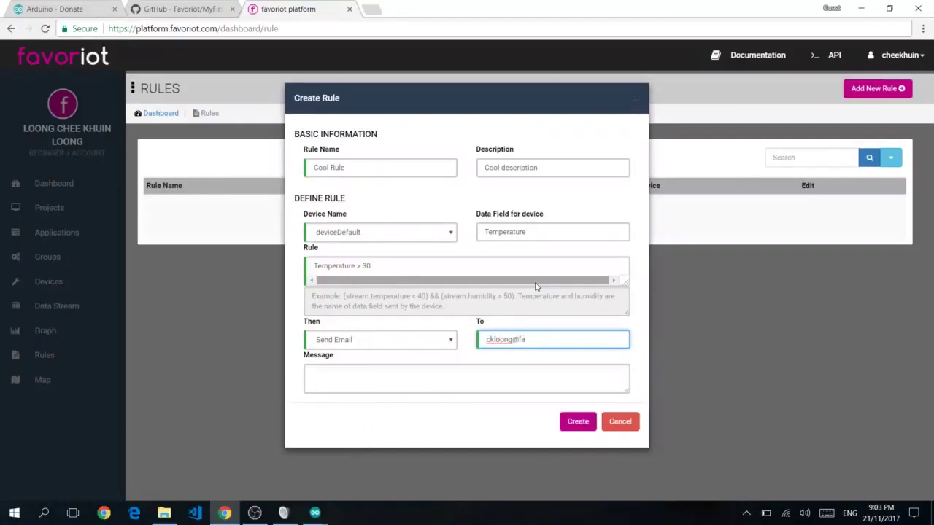
# Write the alert message 'Its's too hot please drink more water' / 'to be coo' and create the rule
pyautogui.tripleClick(533, 339)
pyautogui.click(539, 370)
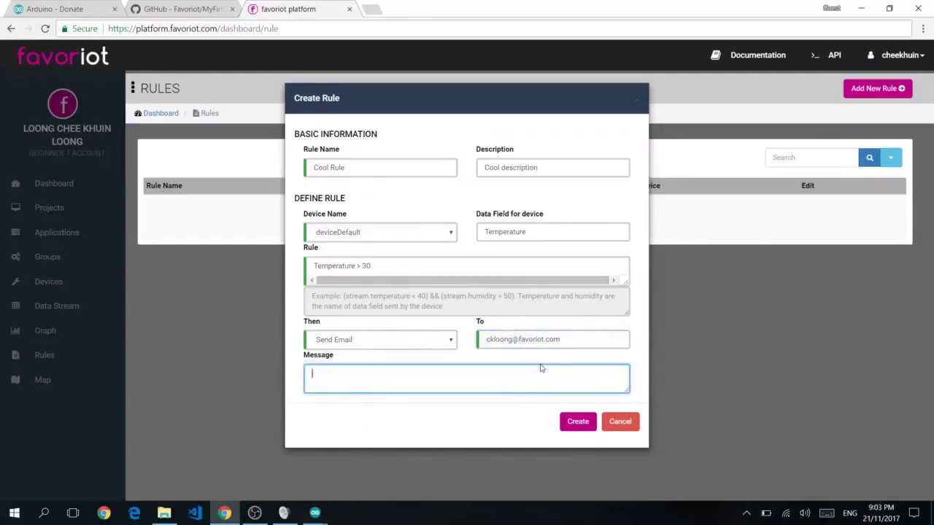
pyautogui.tripleClick(479, 340)
pyautogui.click(482, 368)
pyautogui.write('Its')
pyautogui.write("'s too hot plea")
pyautogui.write('se ')
pyautogui.write('drink more')
pyautogui.write(' water')
pyautogui.press('Return')
pyautogui.write('to be cool.')
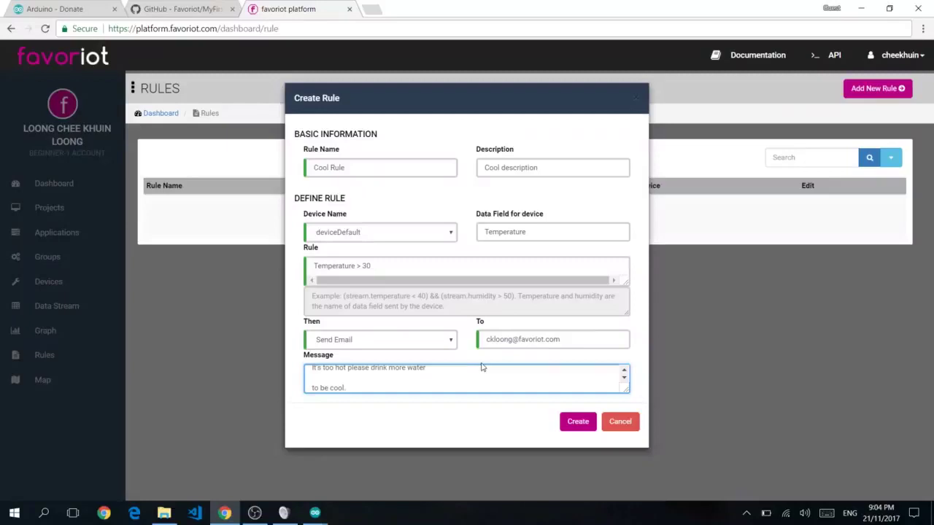
pyautogui.click(574, 426)
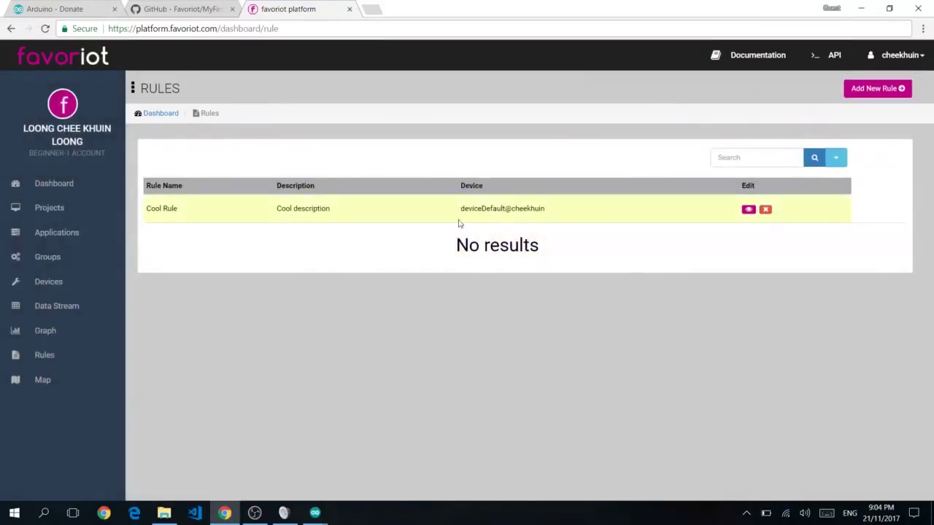
pyautogui.click(748, 209)
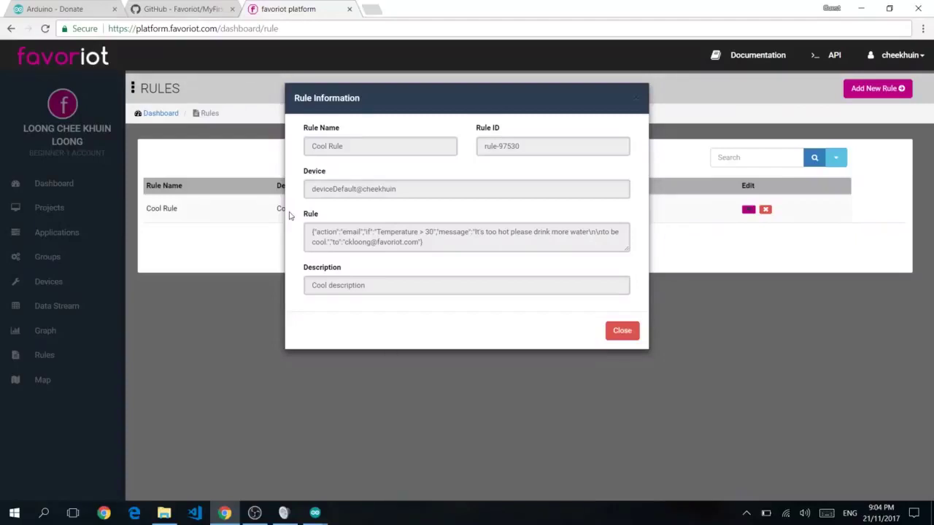
pyautogui.click(610, 335)
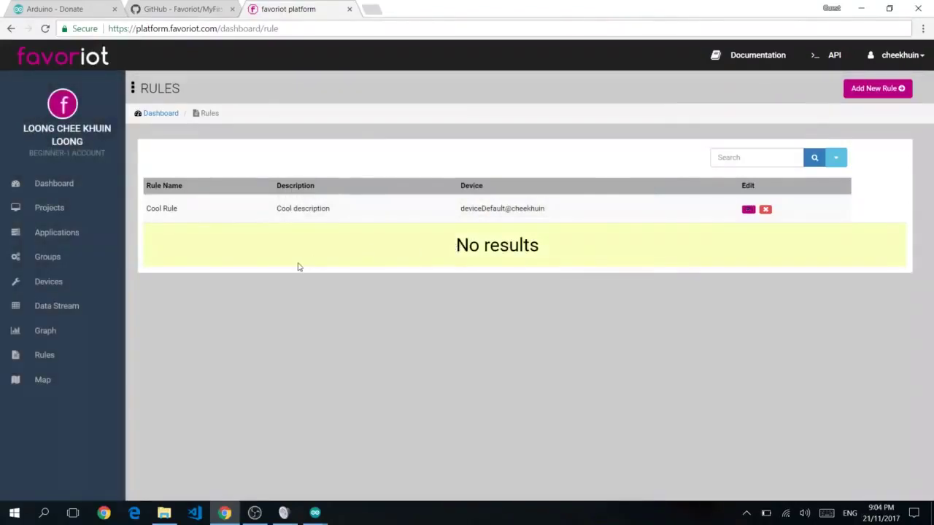